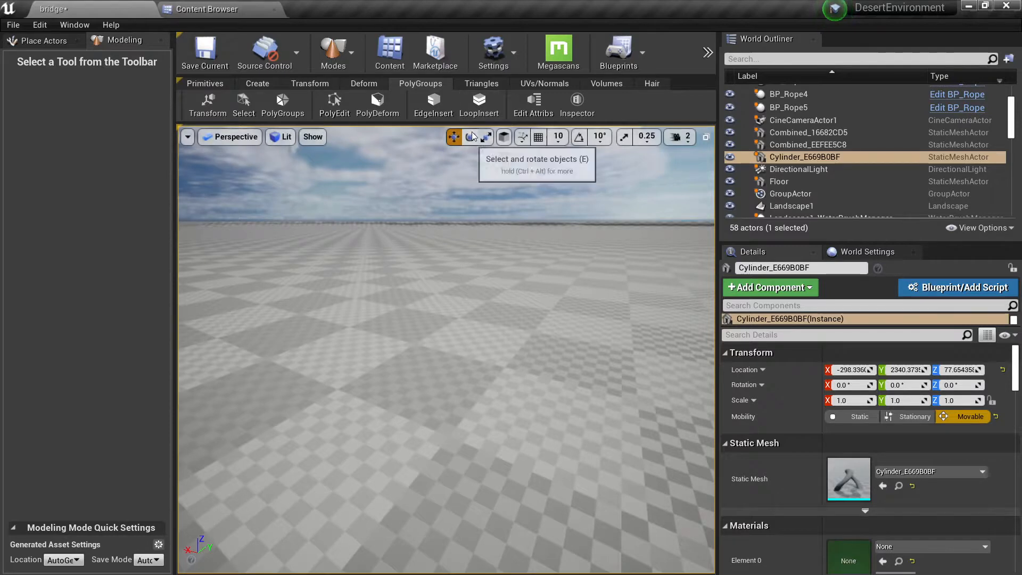
# Step: Add a cylinder primitive to the level by placing it on the checkered floor
pyautogui.click(212, 84)
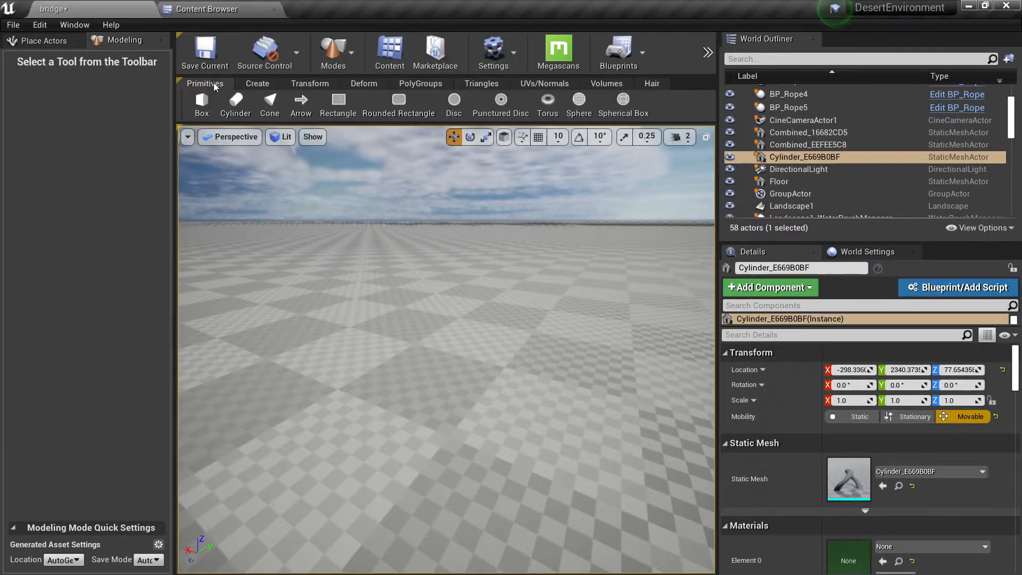
pyautogui.click(230, 105)
pyautogui.click(461, 287)
pyautogui.moveTo(460, 286)
pyautogui.mouseDown(button='right')
pyautogui.moveTo(461, 306)
pyautogui.moveTo(461, 287)
pyautogui.moveTo(452, 296)
pyautogui.mouseUp(button='right')
pyautogui.press('Escape')
# Step: Move the new cylinder along the X axis to about X 698.92
pyautogui.moveTo(385, 297); pyautogui.dragTo(378, 296, button='right')
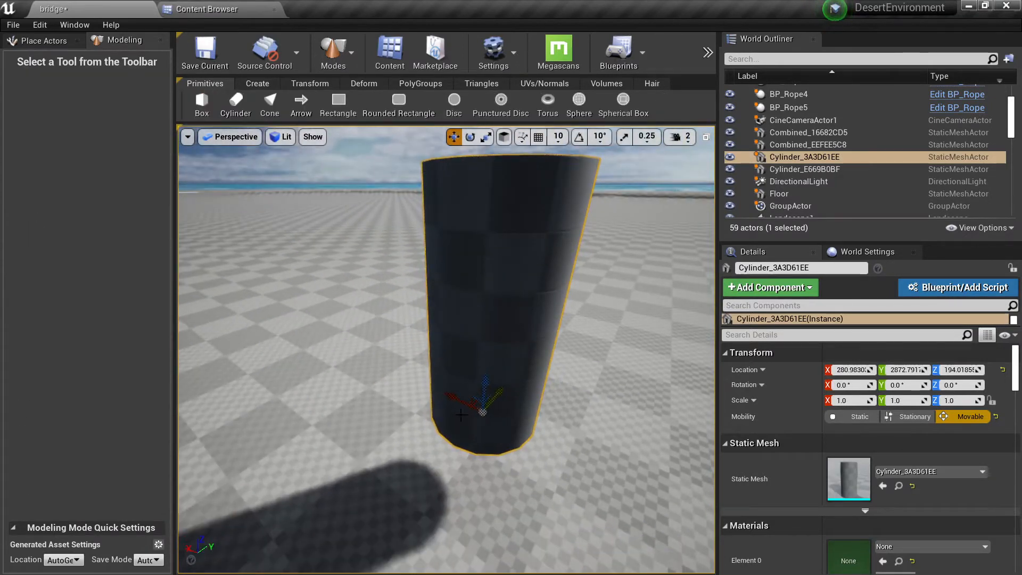
pyautogui.moveTo(457, 403); pyautogui.dragTo(282, 341)
pyautogui.moveTo(282, 341); pyautogui.dragTo(205, 349, button='right')
# Step: Examine the cylinder's triangulation in wireframe view, then return to lit shading
pyautogui.hotkey('alt', '2')
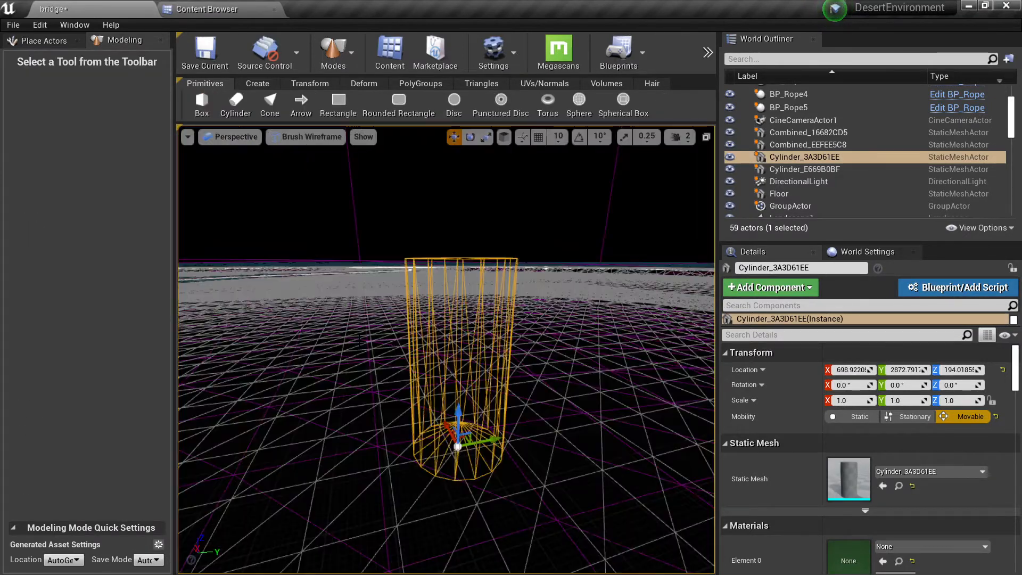
pyautogui.moveTo(449, 367)
pyautogui.mouseDown(button='right')
pyautogui.moveTo(452, 421)
pyautogui.moveTo(449, 370)
pyautogui.mouseUp(button='right')
pyautogui.hotkey('alt', '4')
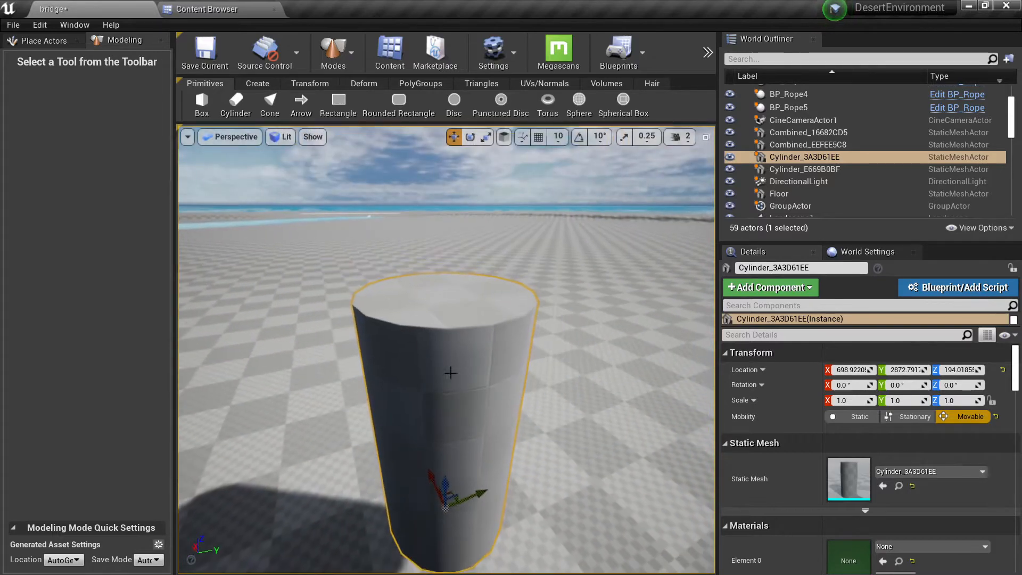
# Step: Try brush-selecting triangles on the cylinder's side with the Mesh Selection tool
pyautogui.click(481, 83)
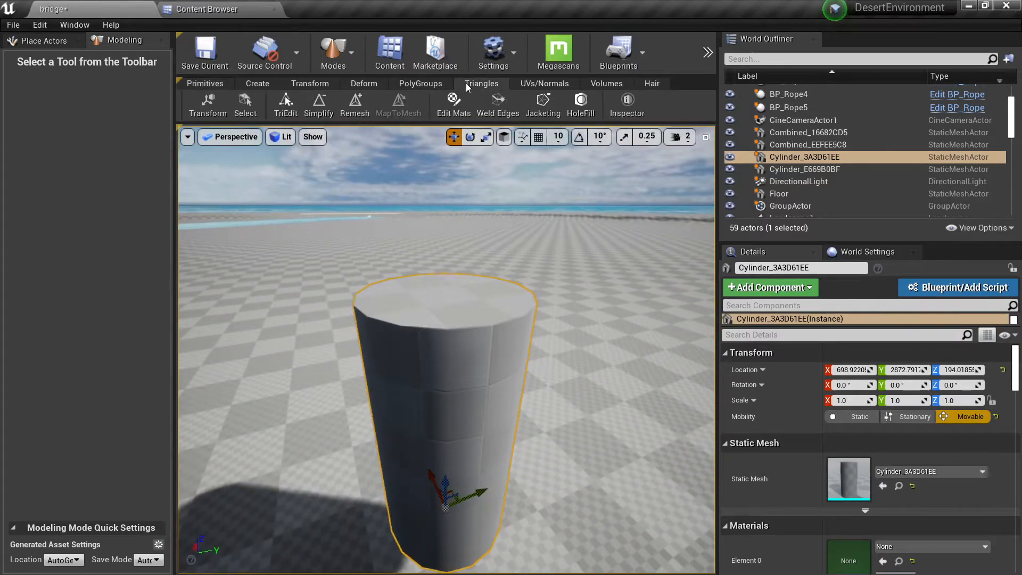
pyautogui.click(245, 105)
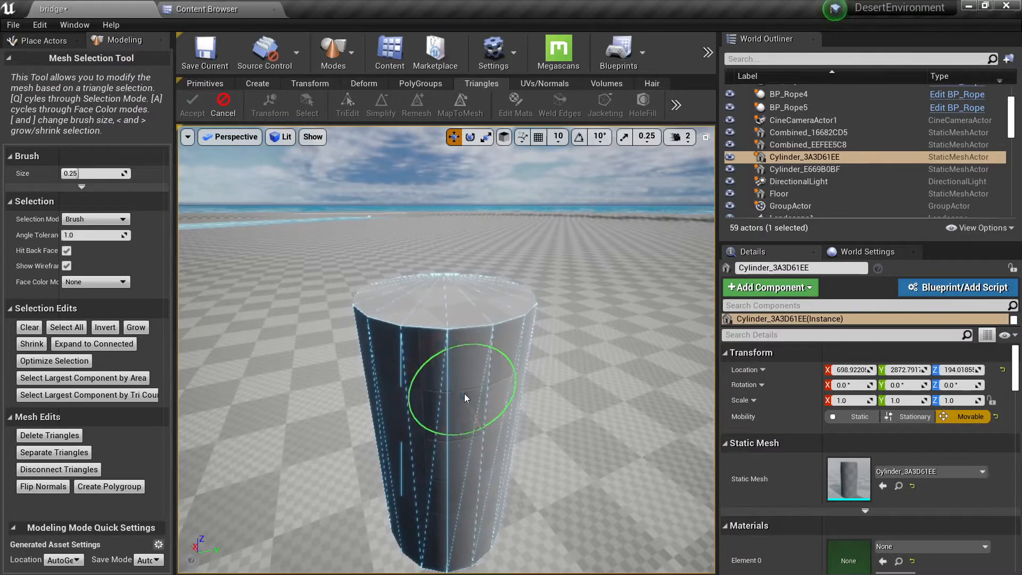
pyautogui.moveTo(464, 394); pyautogui.dragTo(467, 400)
pyautogui.moveTo(484, 471); pyautogui.dragTo(441, 409)
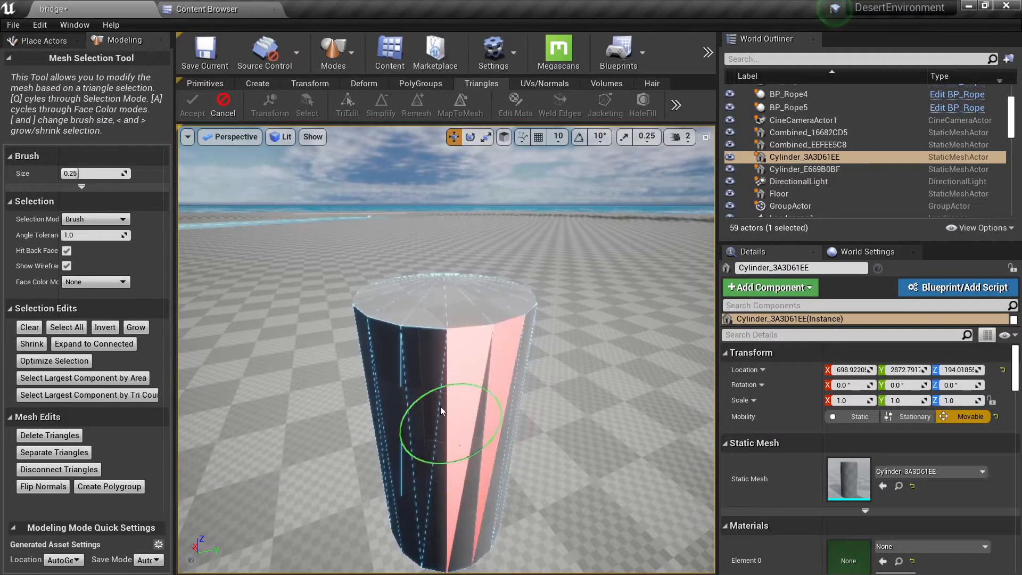
pyautogui.click(223, 106)
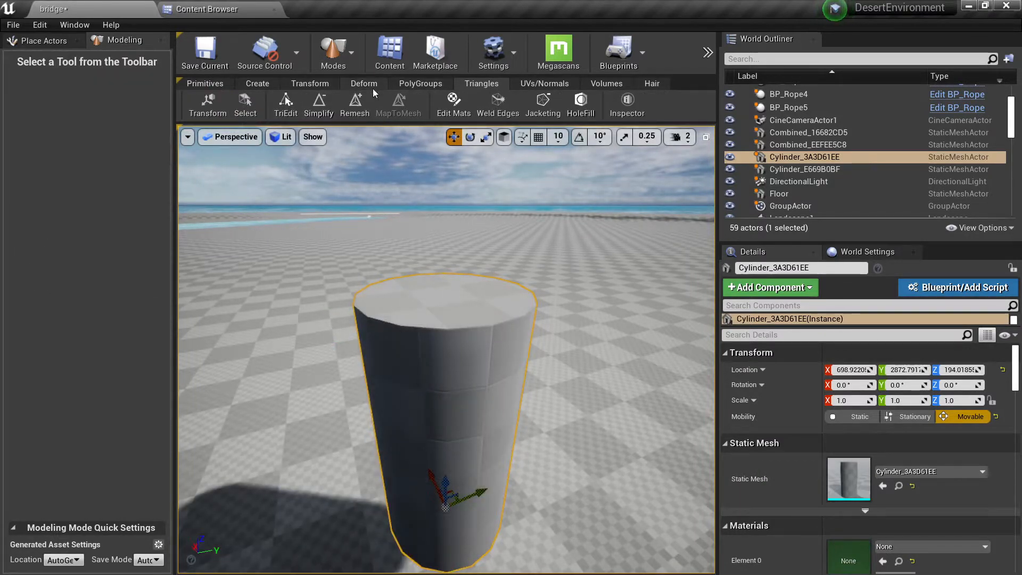
# Step: Try selecting and moving individual side triangles of the cylinder with the TriEdit tool, then cancel the edit
pyautogui.click(311, 84)
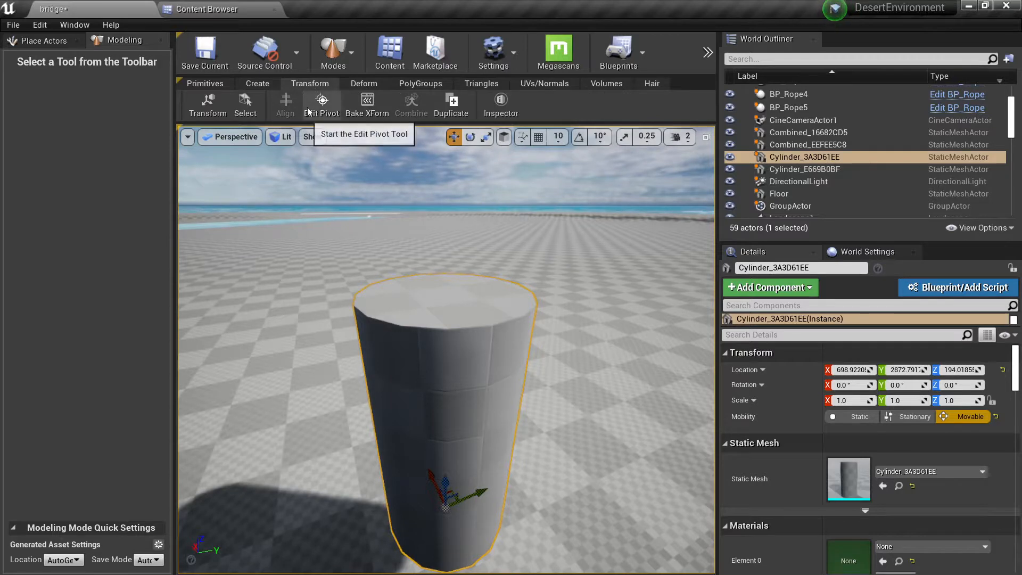
pyautogui.click(375, 87)
pyautogui.click(464, 87)
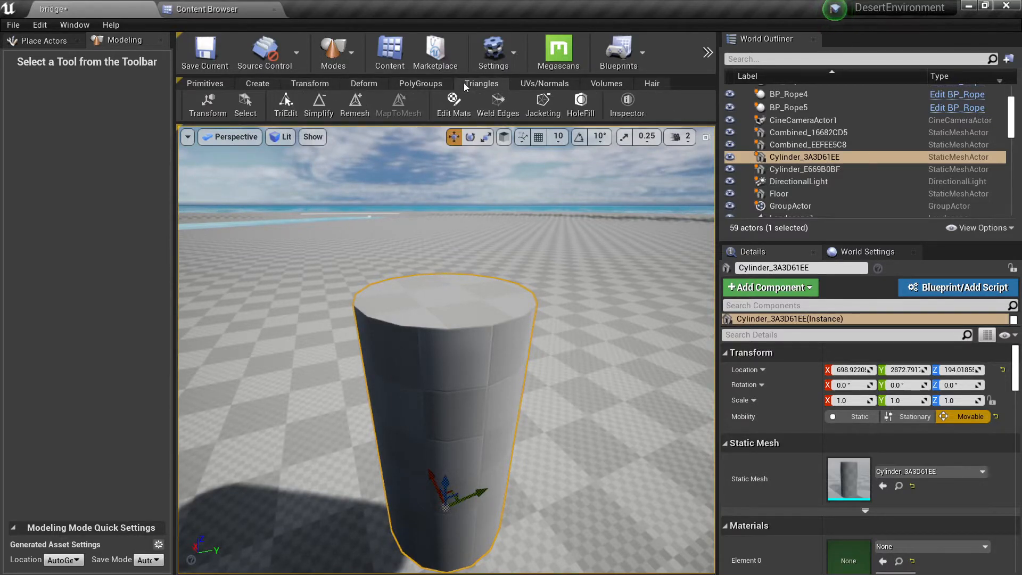
pyautogui.click(296, 98)
pyautogui.click(467, 388)
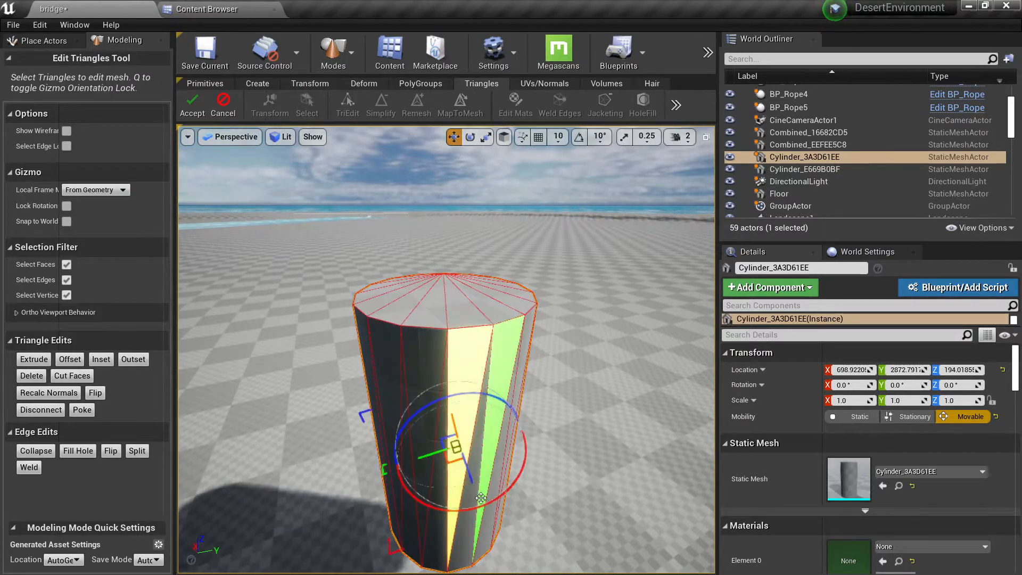
pyautogui.click(466, 533)
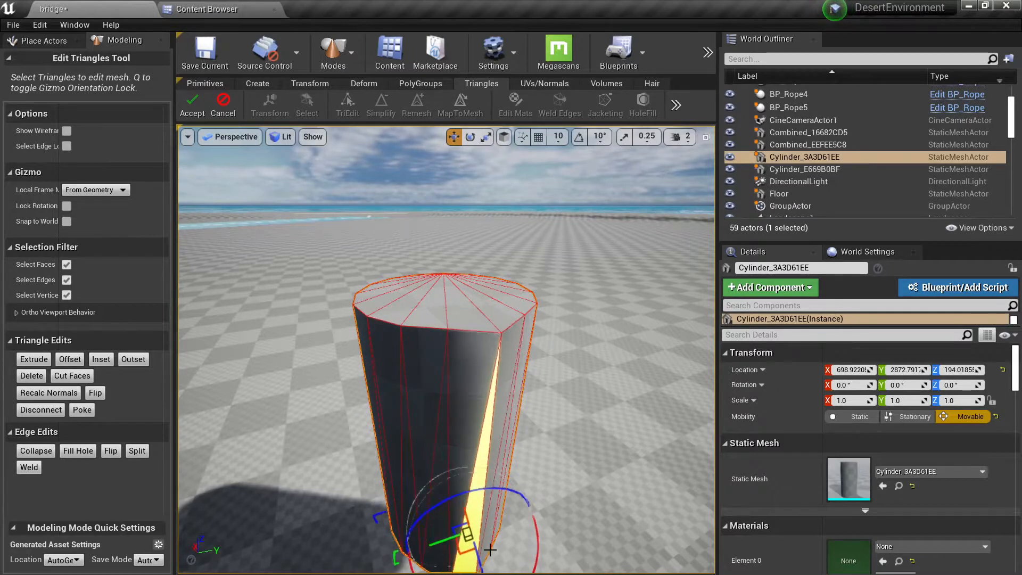
pyautogui.click(439, 437)
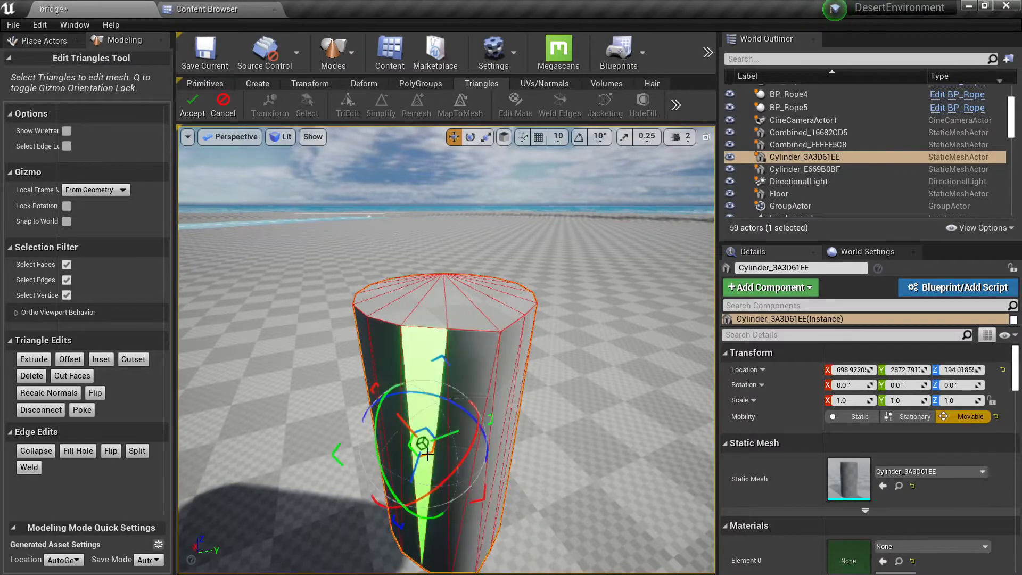
pyautogui.moveTo(422, 443); pyautogui.dragTo(429, 442)
pyautogui.moveTo(429, 441); pyautogui.dragTo(484, 426, button='right')
pyautogui.click(231, 110)
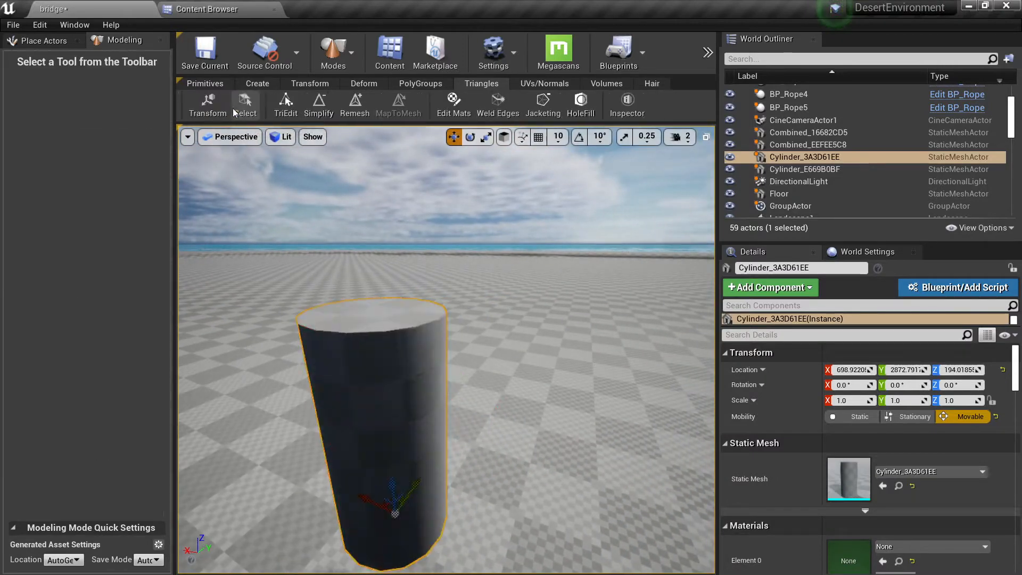
# Step: Start the Find PolyGroups tool on the cylinder and examine its default face-normal groups from several sides
pyautogui.click(413, 85)
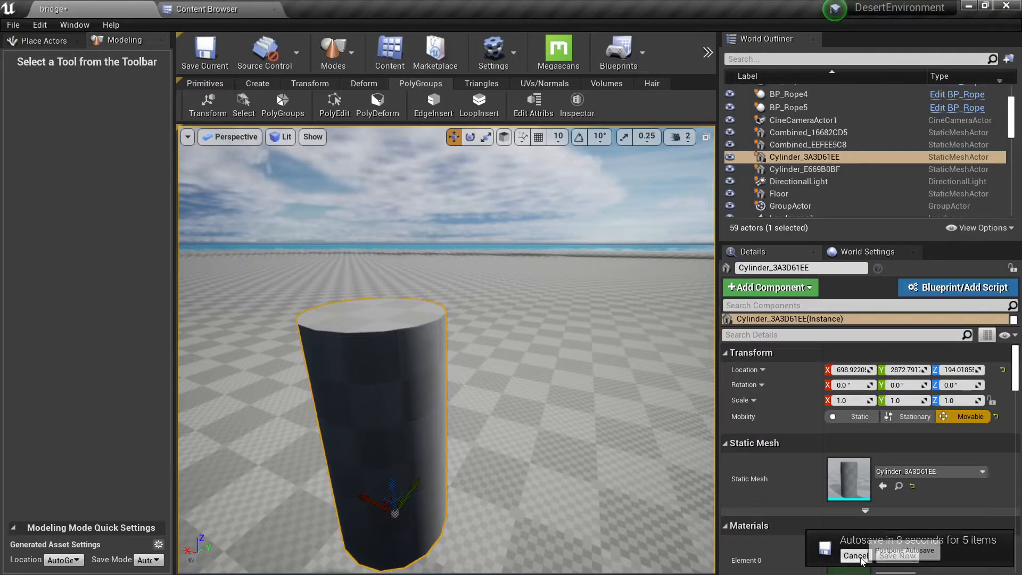
pyautogui.press('a')
pyautogui.moveTo(478, 397); pyautogui.dragTo(509, 385, button='right')
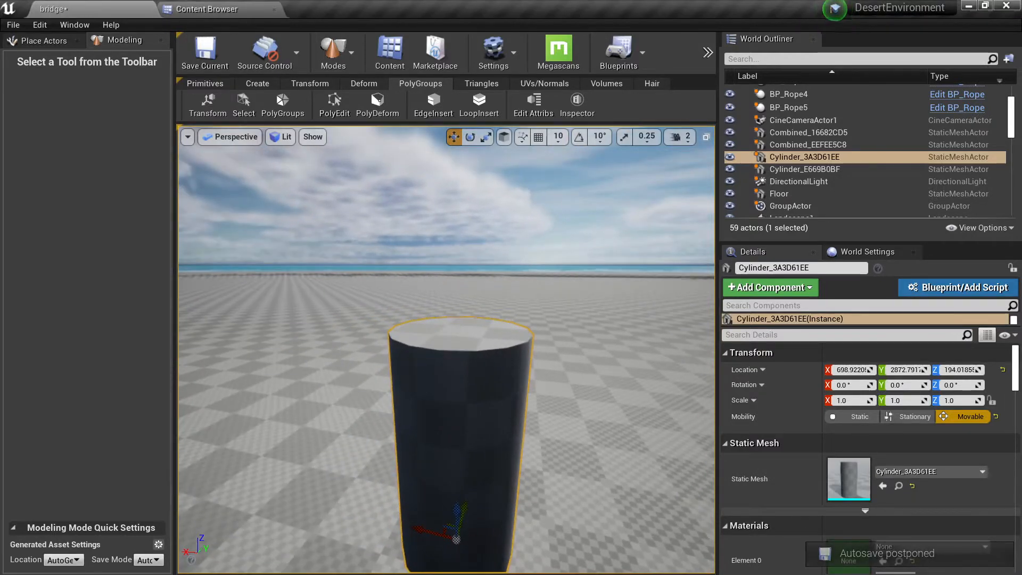
pyautogui.click(280, 107)
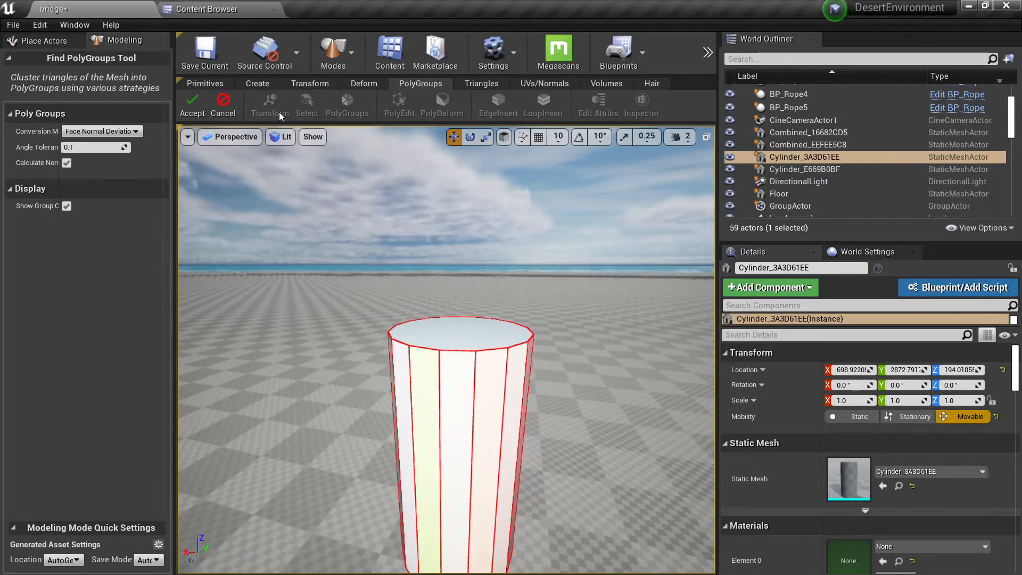
pyautogui.moveTo(474, 305); pyautogui.dragTo(566, 293, button='right')
pyautogui.press('q')
pyautogui.press('a')
pyautogui.press('e')
pyautogui.press('w')
pyautogui.press('q')
pyautogui.press('s')
pyautogui.press('w')
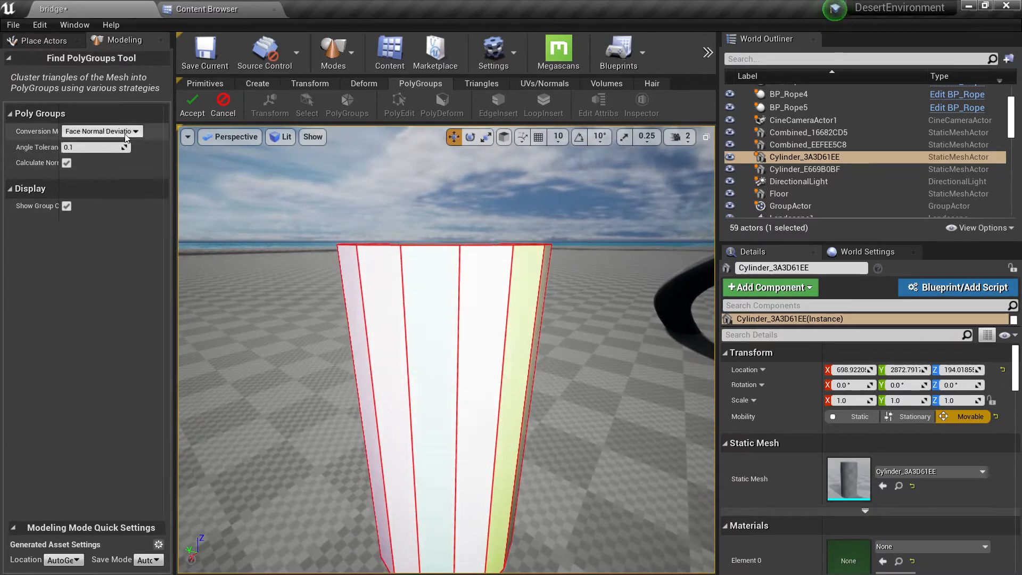
# Step: Switch the PolyGroups conversion mode to From UVIslands and examine the cylinder's cap and side groups
pyautogui.click(129, 131)
pyautogui.click(129, 132)
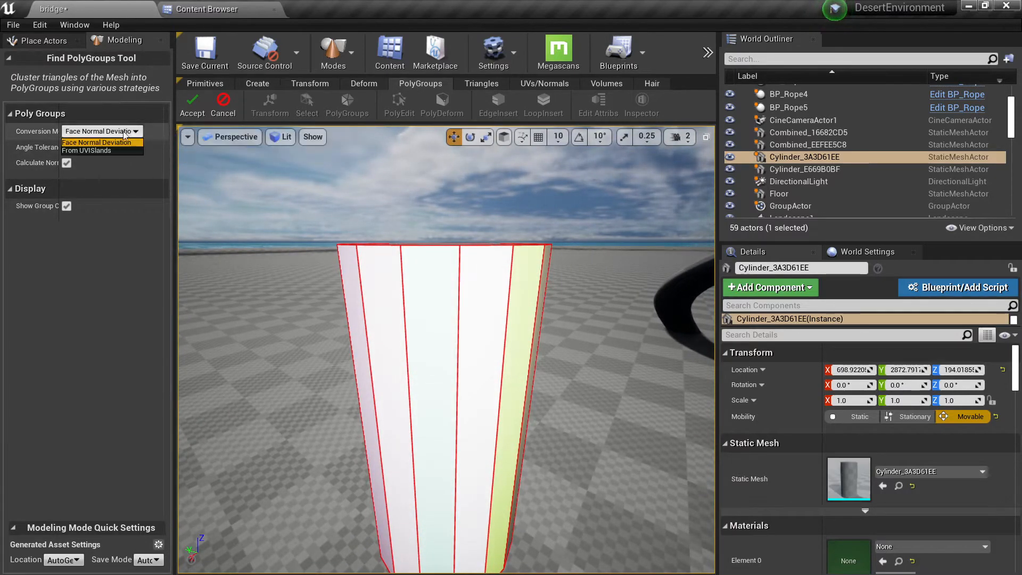
pyautogui.click(109, 149)
pyautogui.press('s')
pyautogui.moveTo(320, 256)
pyautogui.mouseDown(button='right')
pyautogui.moveTo(321, 300)
pyautogui.moveTo(333, 285)
pyautogui.moveTo(324, 274)
pyautogui.mouseUp(button='right')
pyautogui.press('w')
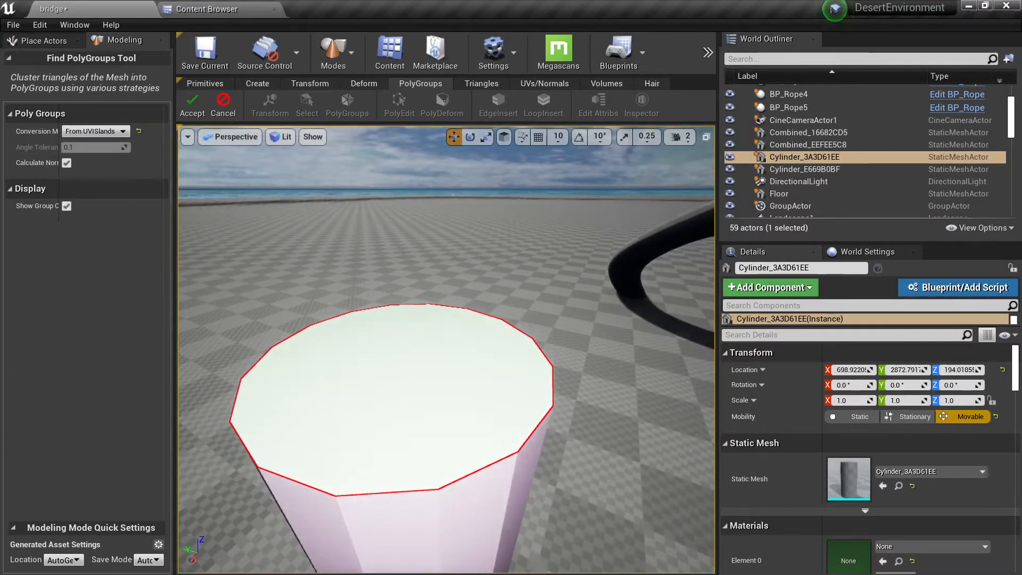
# Step: Open the cylinder's static mesh, display UV Channel 0 to examine its UV islands, and return to the level
pyautogui.doubleClick(846, 479)
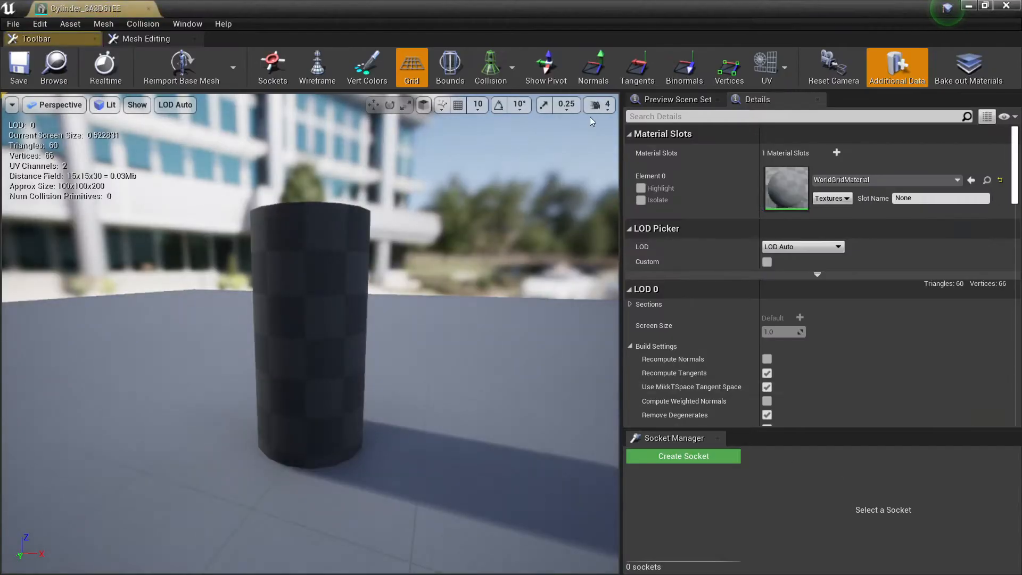
pyautogui.click(784, 68)
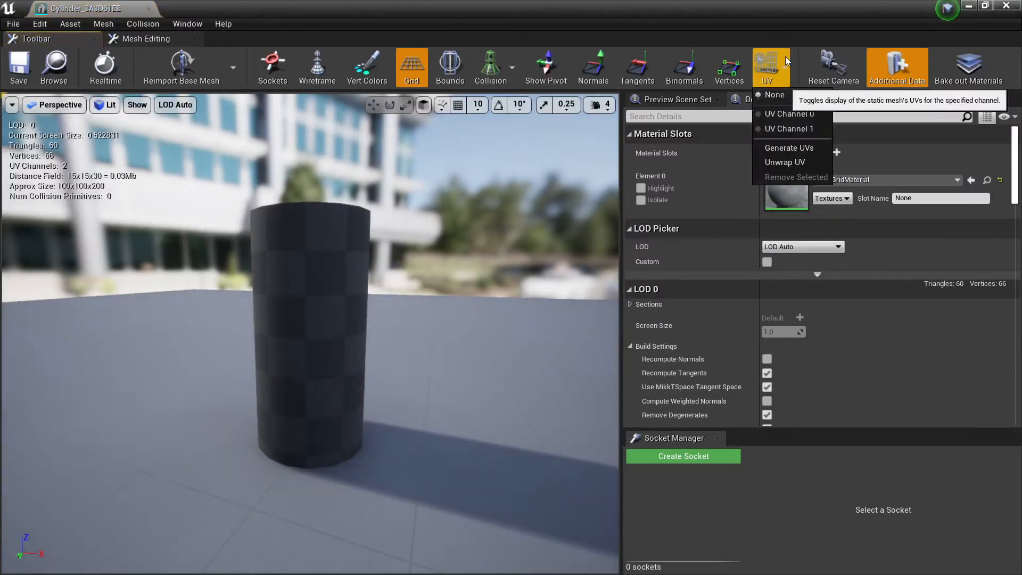
pyautogui.click(779, 108)
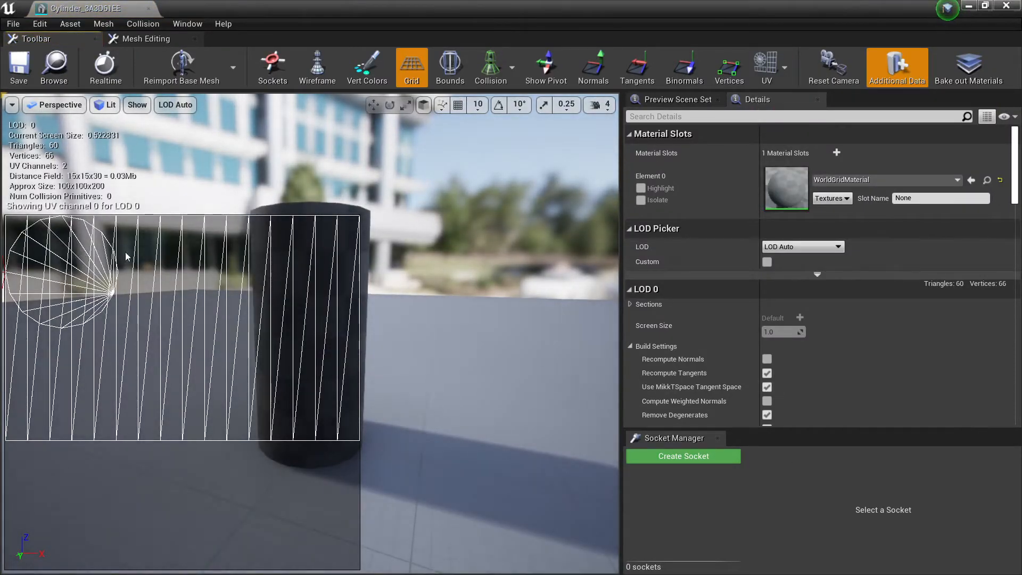
pyautogui.moveTo(126, 256); pyautogui.dragTo(346, 169)
pyautogui.middleClick(121, 13)
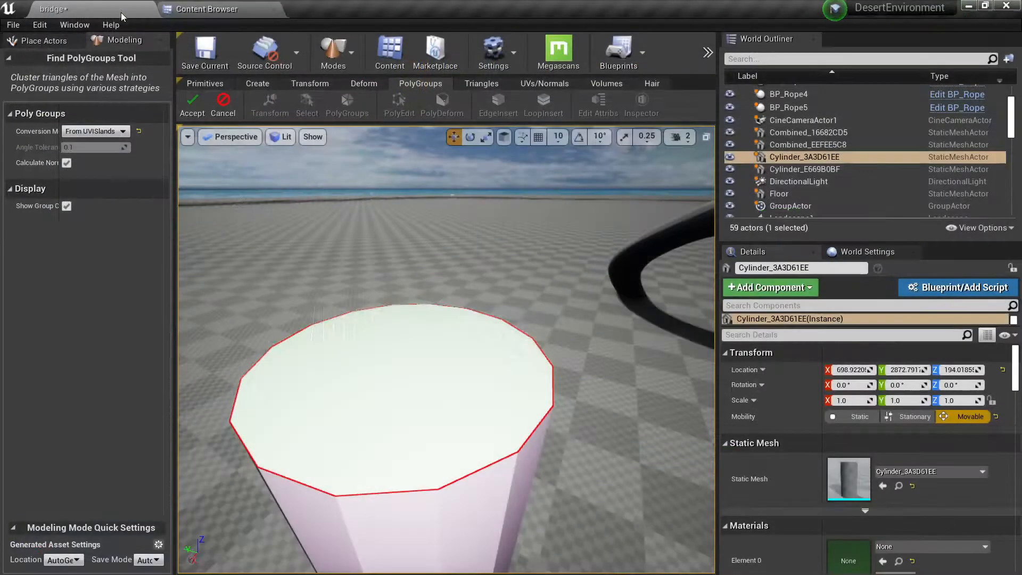
# Step: Set the PolyGroups conversion mode to Face Normal Deviation with an angle tolerance of 45
pyautogui.moveTo(356, 376)
pyautogui.mouseDown(button='right')
pyautogui.moveTo(359, 255)
pyautogui.moveTo(357, 391)
pyautogui.mouseUp(button='right')
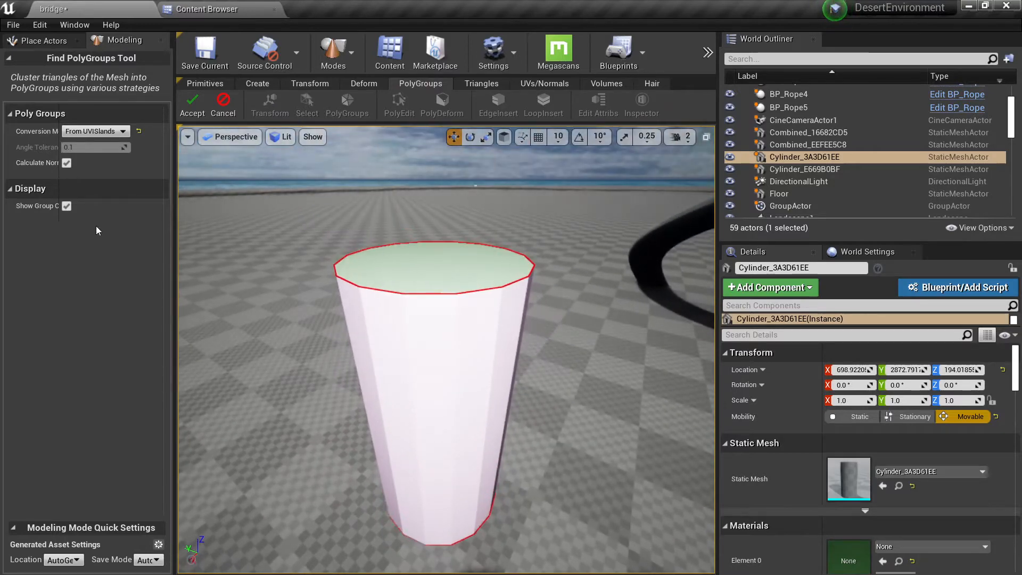
pyautogui.click(101, 131)
pyautogui.click(93, 147)
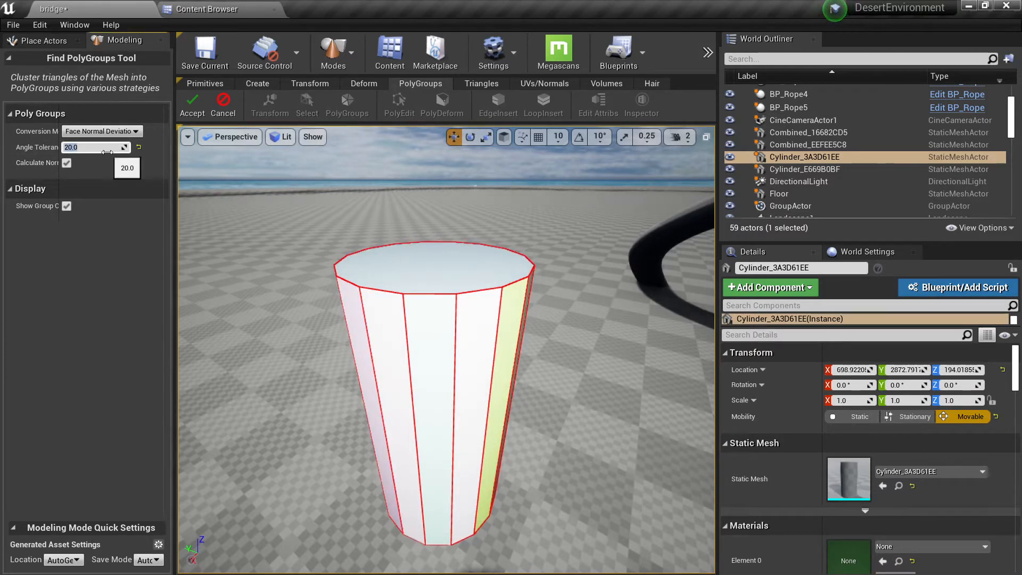
pyautogui.write('45.0')
# Step: Inspect the regenerated groups around the cylinder and accept the PolyGroups conversion
pyautogui.moveTo(694, 379); pyautogui.dragTo(852, 335, button='right')
pyautogui.press('a')
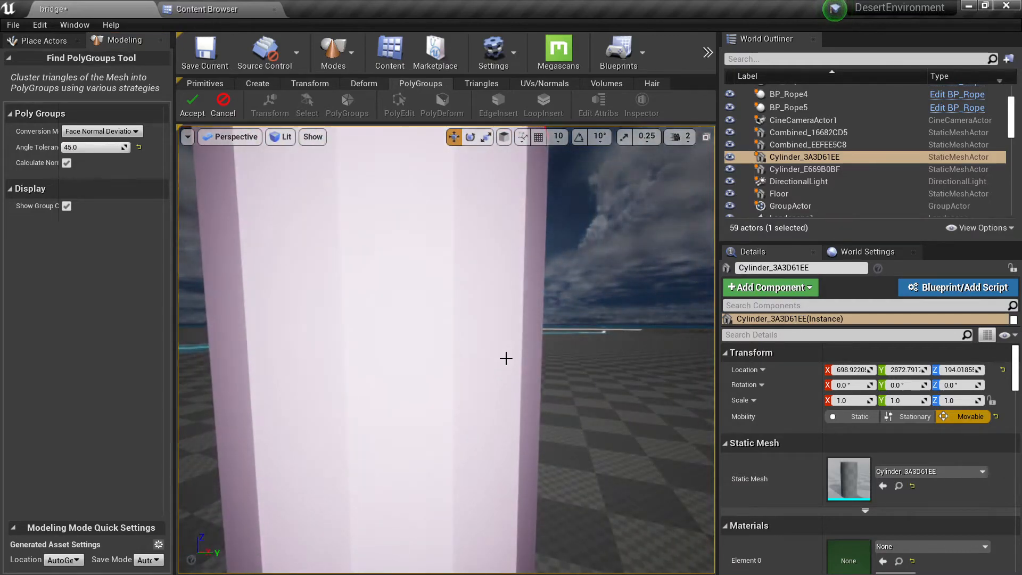
pyautogui.keyDown('alt'); pyautogui.moveTo(506, 336); pyautogui.dragTo(504, 415); pyautogui.keyUp('alt')
pyautogui.scroll(-5, 506, 337)
pyautogui.scroll(5, 504, 352)
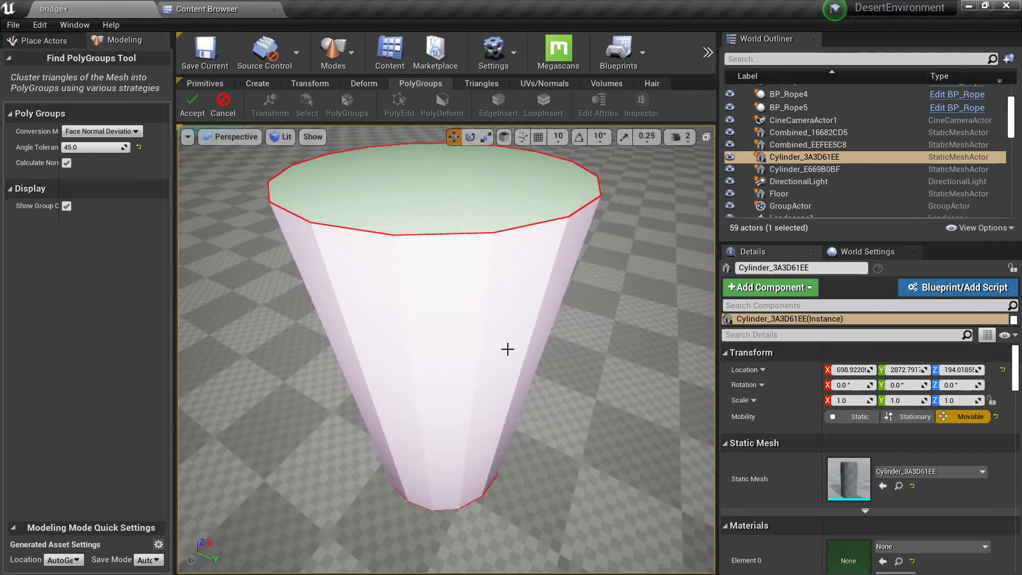
pyautogui.keyDown('alt'); pyautogui.moveTo(507, 349); pyautogui.dragTo(452, 325); pyautogui.keyUp('alt')
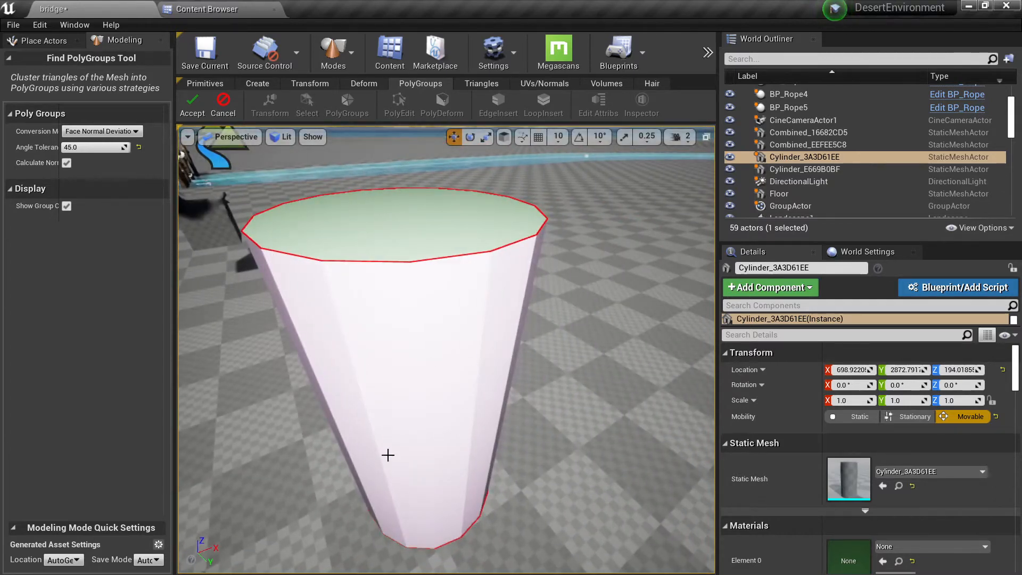
pyautogui.keyDown('alt'); pyautogui.moveTo(388, 455); pyautogui.dragTo(251, 328); pyautogui.keyUp('alt')
pyautogui.click(192, 115)
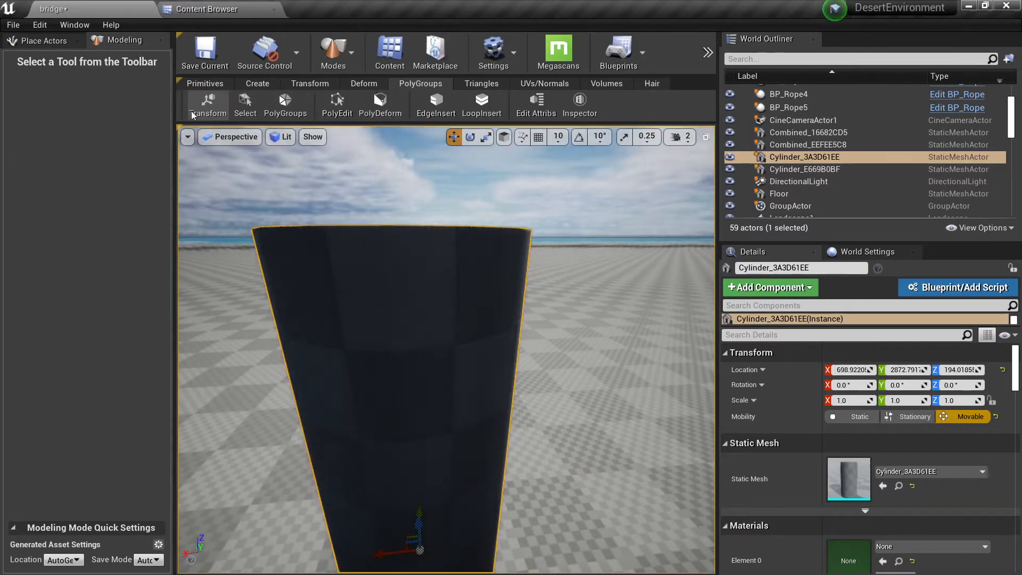
# Step: Examine the cylinder's side and cap groups in the PolyEdit tool, then leave it without editing
pyautogui.click(334, 115)
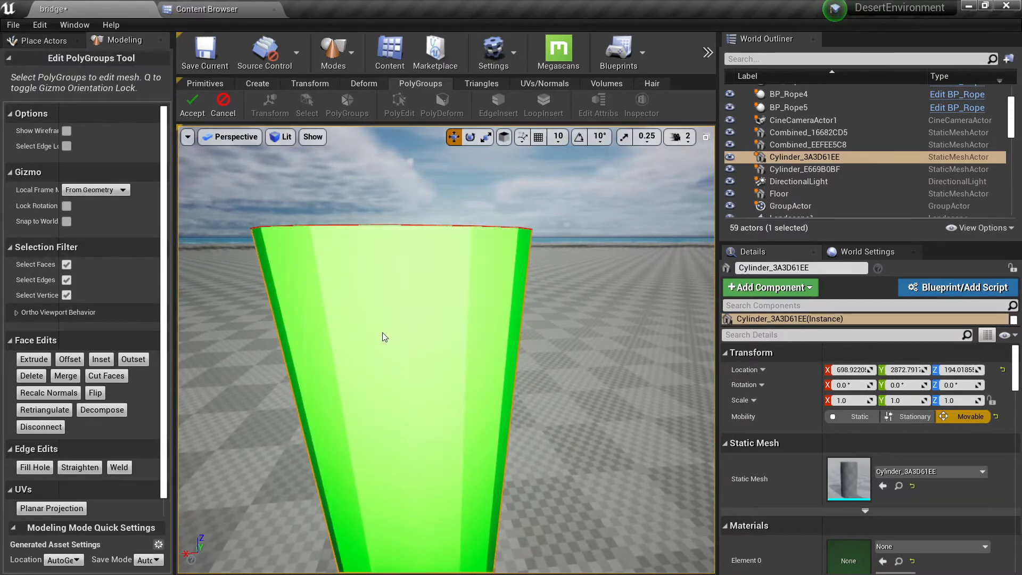
pyautogui.keyDown('alt'); pyautogui.moveTo(383, 337); pyautogui.dragTo(393, 399); pyautogui.keyUp('alt')
pyautogui.moveTo(401, 349); pyautogui.dragTo(391, 348, button='right')
pyautogui.press('w')
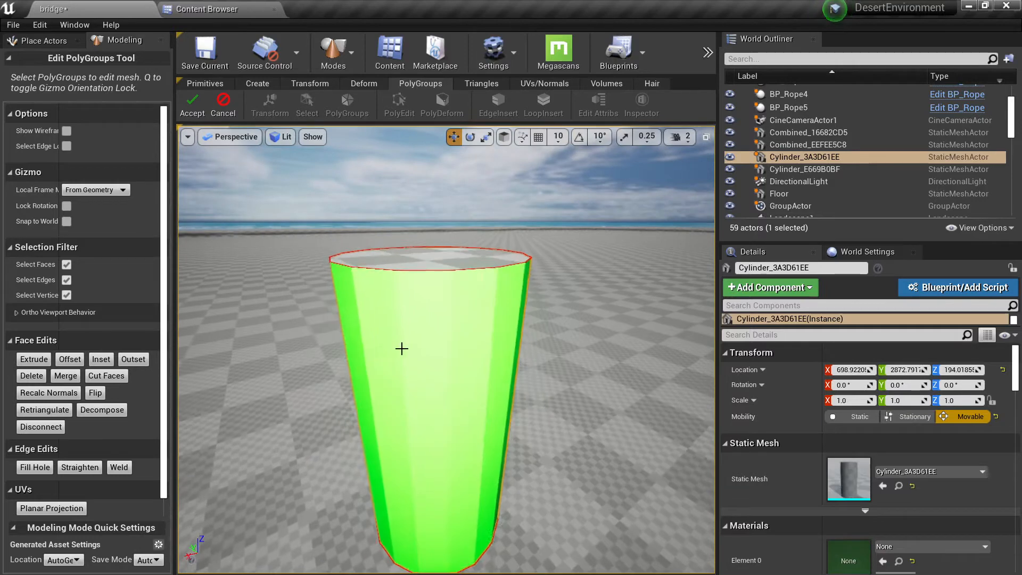
pyautogui.click(223, 107)
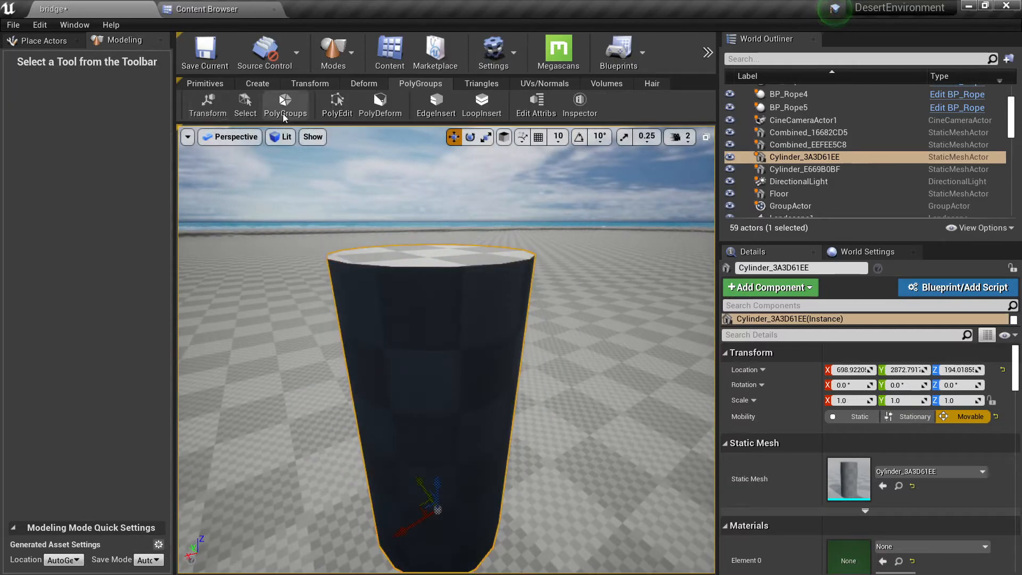
# Step: Try moving the cylinder's entire side group with the PolyEdit tool, then undo the transform
pyautogui.click(337, 104)
pyautogui.click(438, 411)
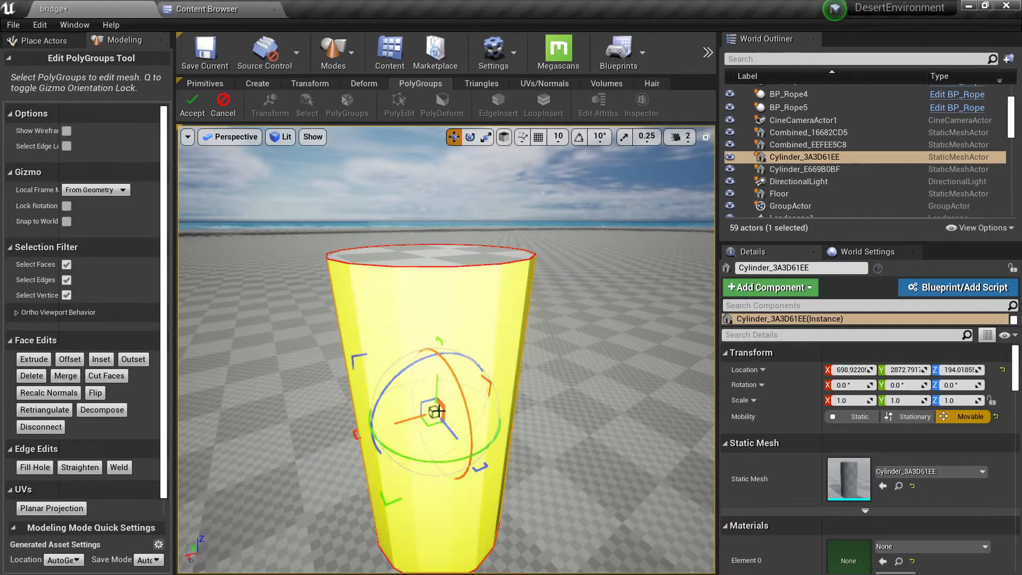
pyautogui.moveTo(452, 429)
pyautogui.mouseDown()
pyautogui.moveTo(495, 450)
pyautogui.moveTo(409, 378)
pyautogui.moveTo(438, 415)
pyautogui.mouseUp()
pyautogui.hotkey('ctrl', 'z')
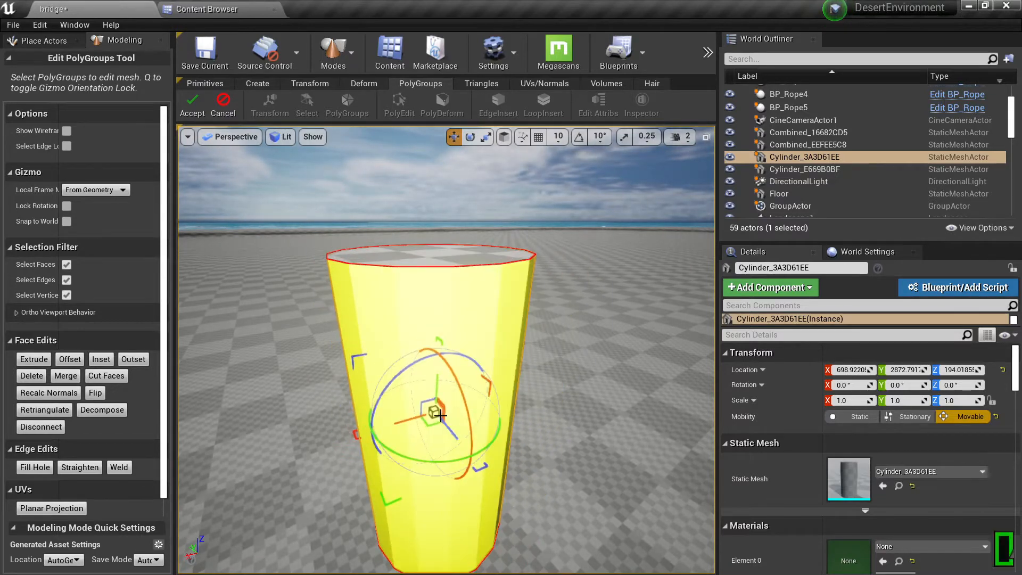
# Step: Raise the cylinder's top cap group slightly along its vertical axis and accept the PolyEdit changes
pyautogui.click(431, 255)
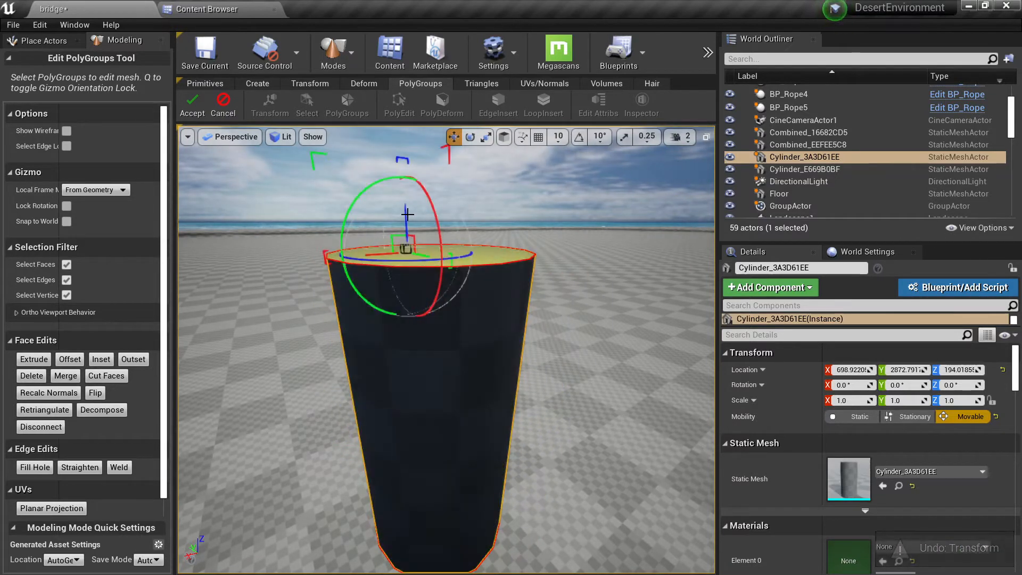
pyautogui.moveTo(407, 214); pyautogui.dragTo(412, 192)
pyautogui.click(193, 105)
# Step: Select the bent tube mesh and move it across the floor to a clear spot for editing
pyautogui.moveTo(298, 213); pyautogui.dragTo(462, 298, button='right')
pyautogui.click(492, 299)
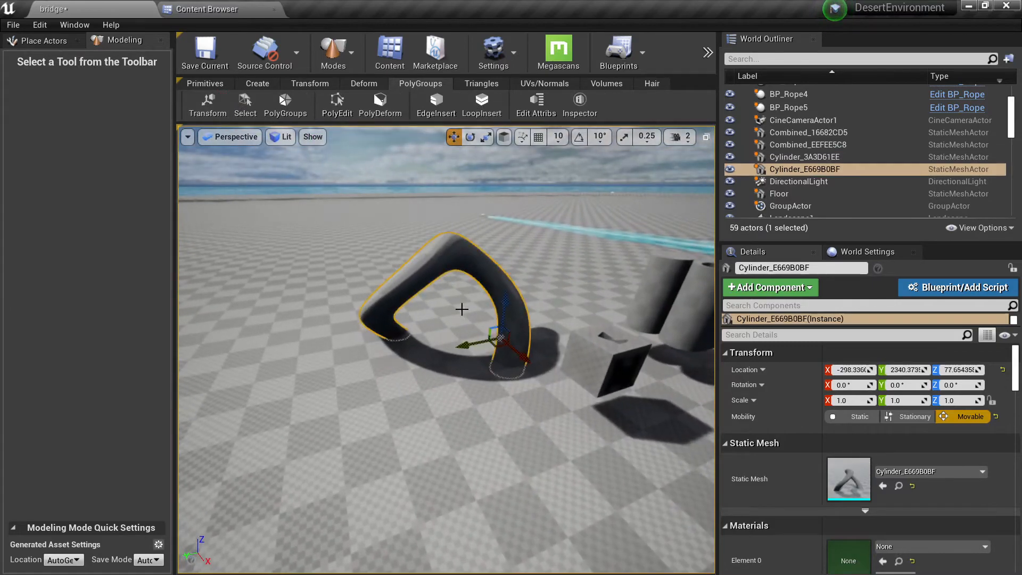
pyautogui.moveTo(494, 346); pyautogui.dragTo(315, 420)
pyautogui.moveTo(316, 420)
pyautogui.mouseDown(button='right')
pyautogui.moveTo(314, 453)
pyautogui.moveTo(373, 415)
pyautogui.moveTo(468, 418)
pyautogui.moveTo(325, 412)
pyautogui.moveTo(394, 447)
pyautogui.moveTo(446, 457)
pyautogui.moveTo(415, 455)
pyautogui.mouseUp(button='right')
pyautogui.hotkey('alt', '2')
pyautogui.hotkey('alt', '4')
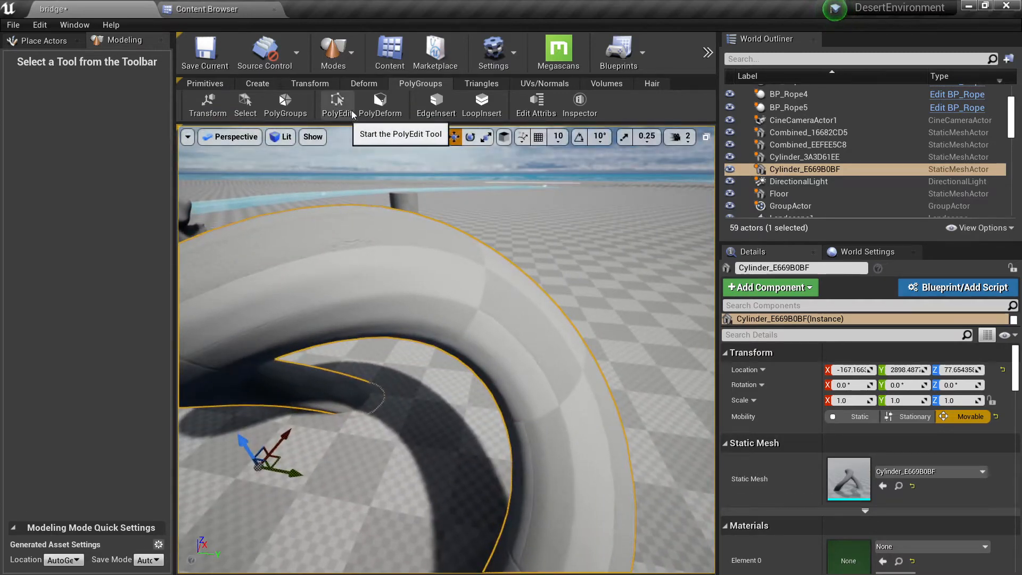
# Step: Unwrap the bent tube automatically into UV islands with AutoUnwrap and accept the result
pyautogui.click(520, 86)
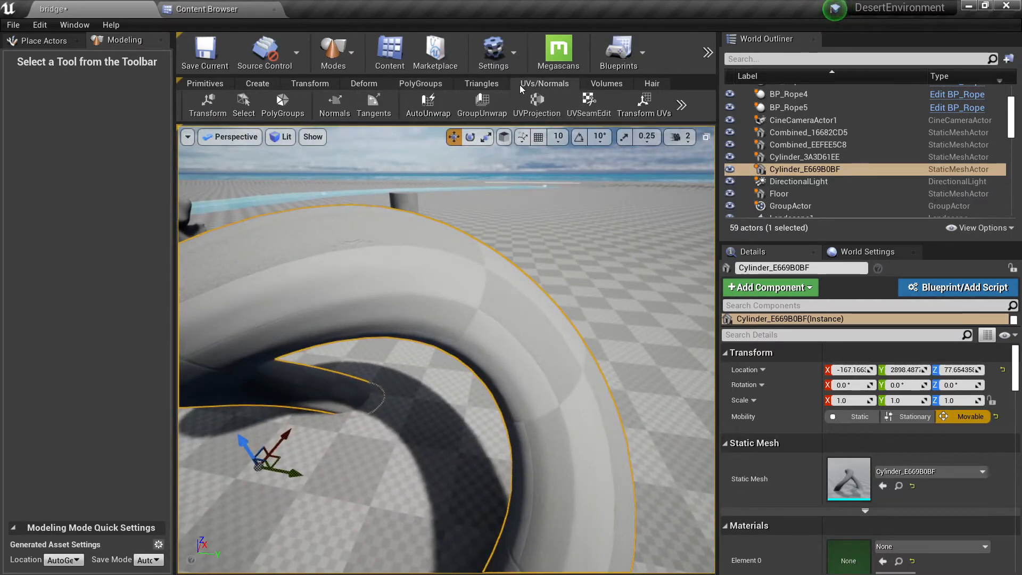
pyautogui.click(426, 103)
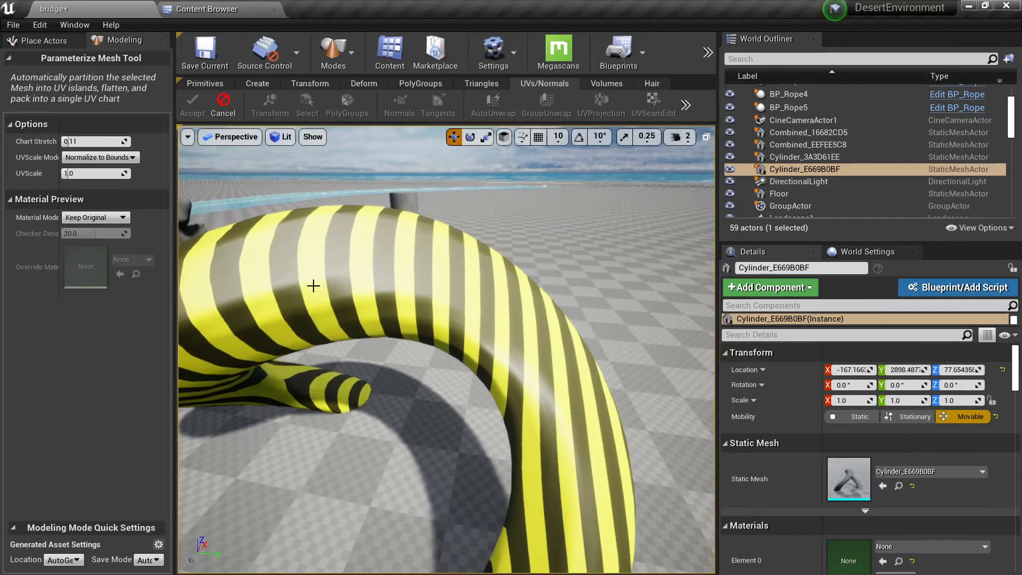
pyautogui.click(369, 281)
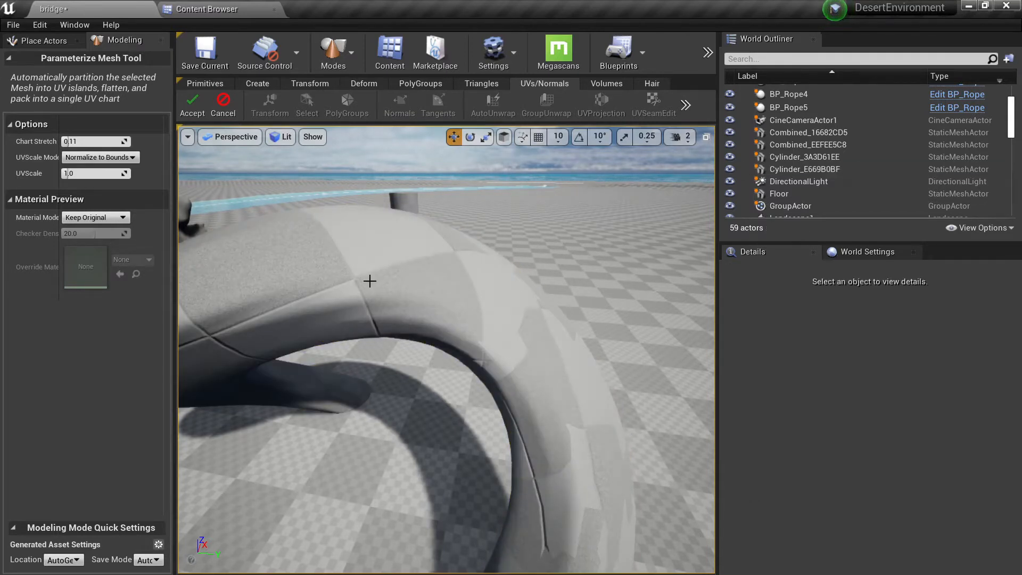
pyautogui.click(192, 107)
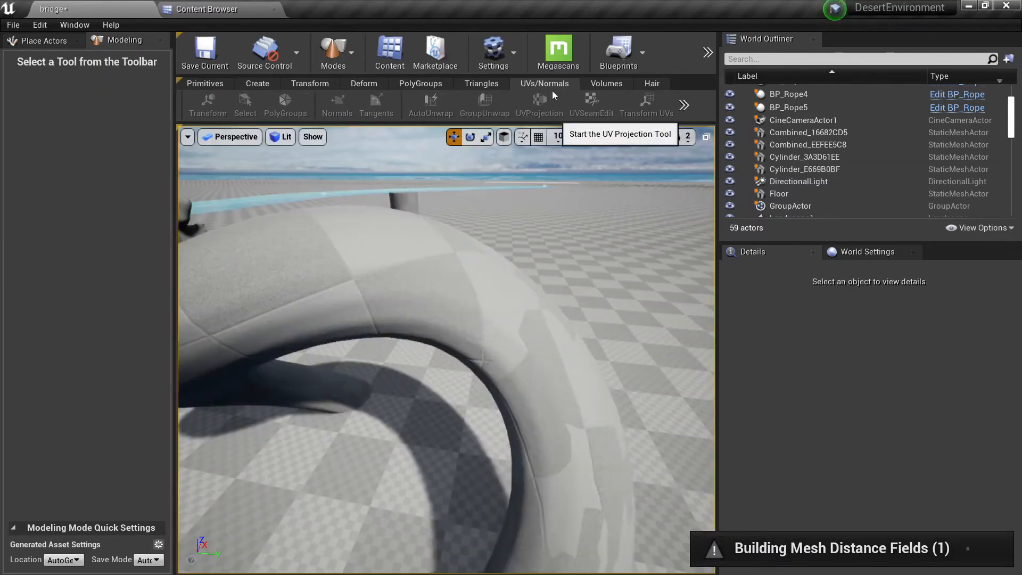
# Step: Regenerate the bent tube's PolyGroups with the From UV Islands conversion mode and accept the conversion
pyautogui.click(440, 243)
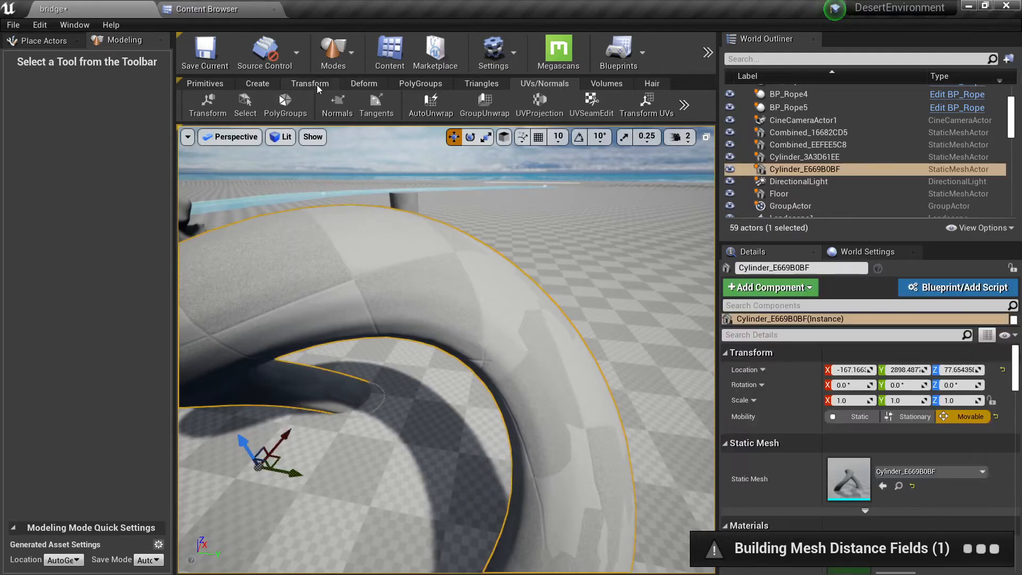
pyautogui.click(420, 83)
pyautogui.click(285, 102)
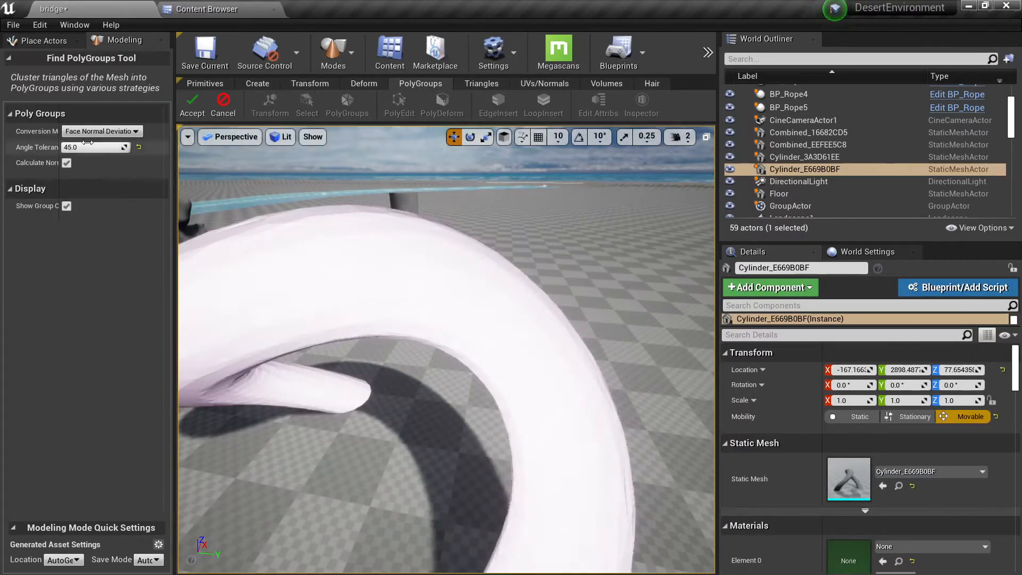
pyautogui.click(101, 131)
pyautogui.click(86, 151)
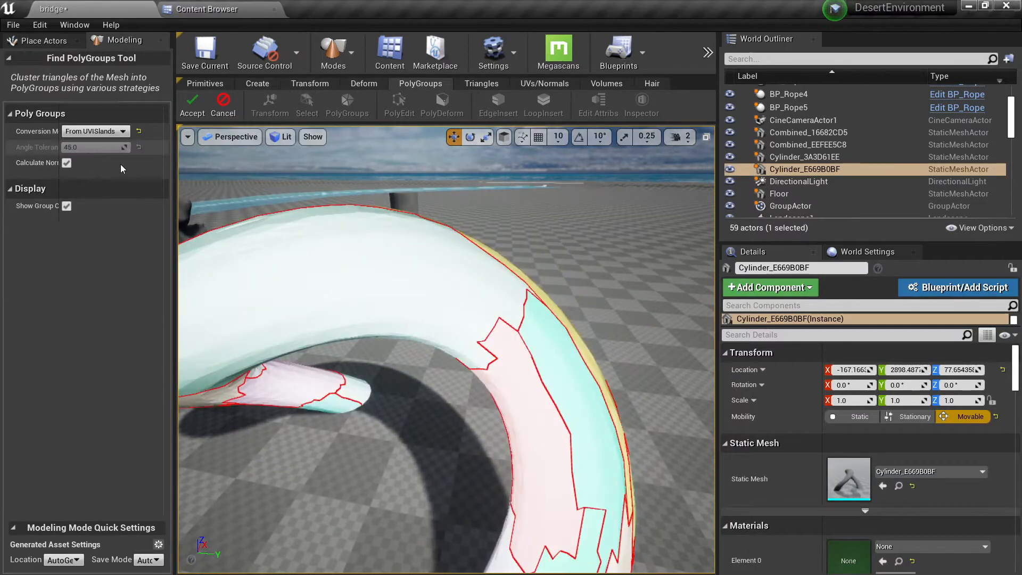
pyautogui.moveTo(446, 349); pyautogui.dragTo(574, 335, button='right')
pyautogui.moveTo(376, 283); pyautogui.dragTo(431, 328, button='right')
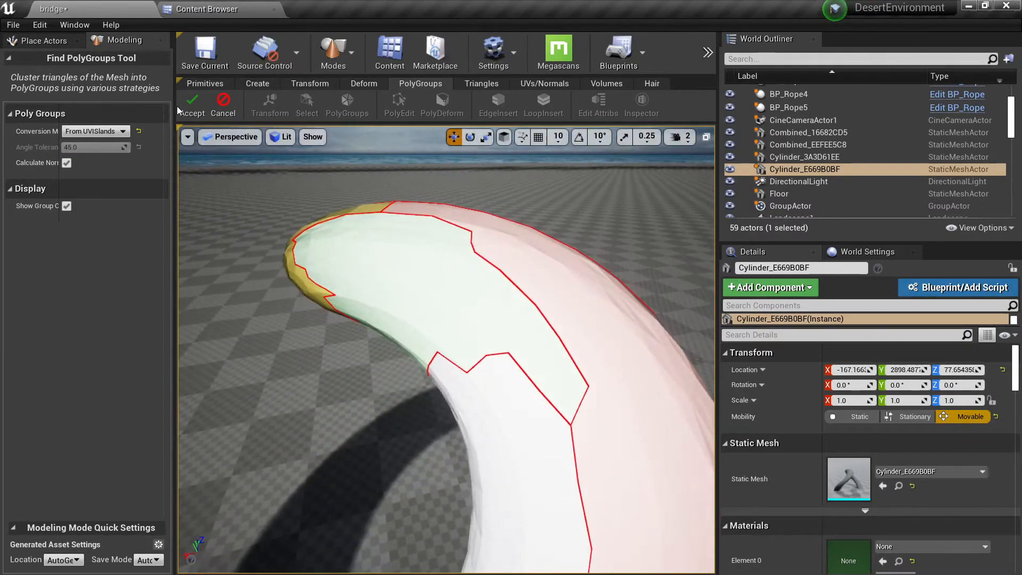
pyautogui.click(191, 105)
# Step: Try moving a single triangle near the tube's bend with the TriEdit tool, then undo the transform and cancel
pyautogui.click(481, 83)
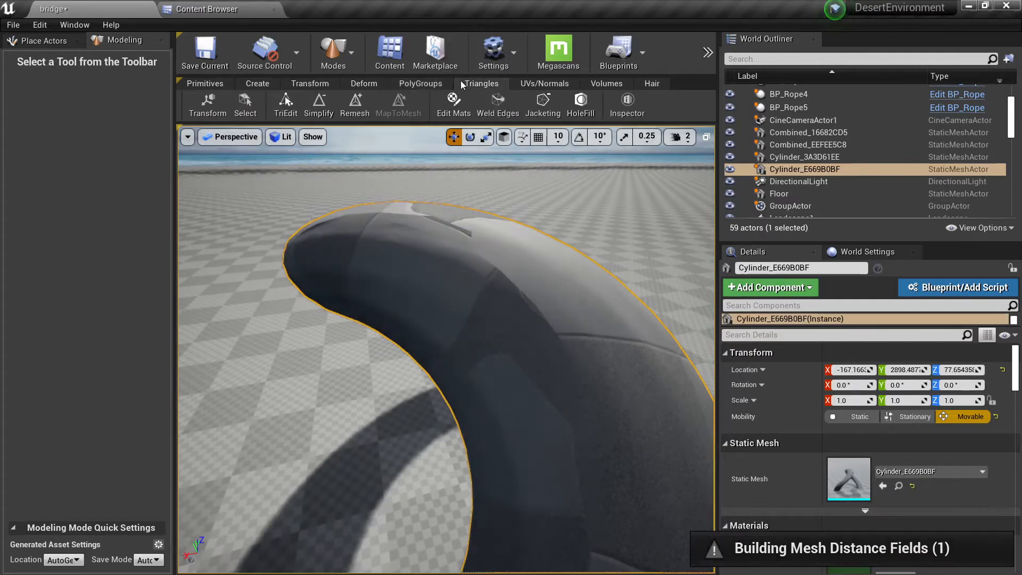
pyautogui.click(290, 103)
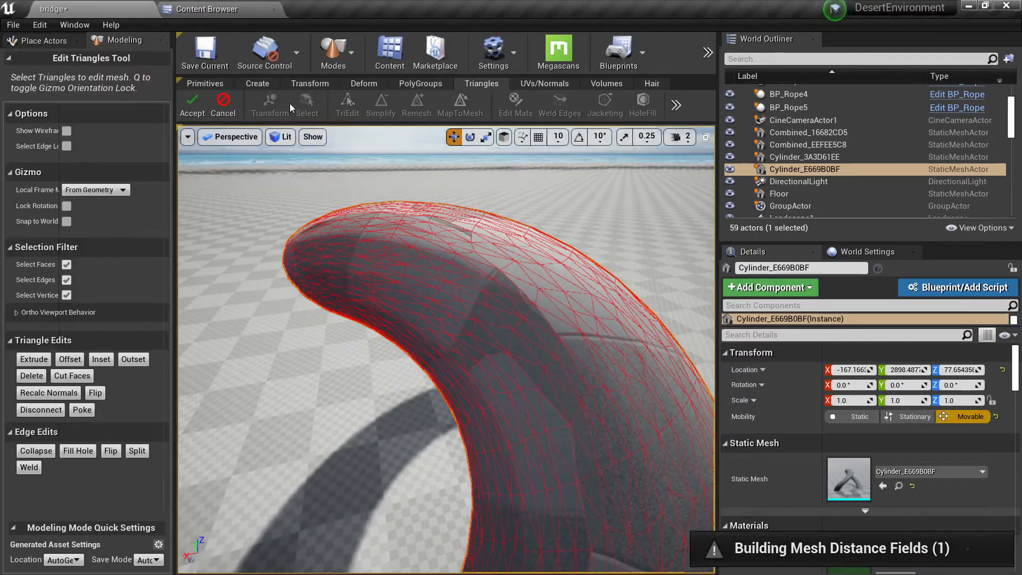
pyautogui.click(401, 281)
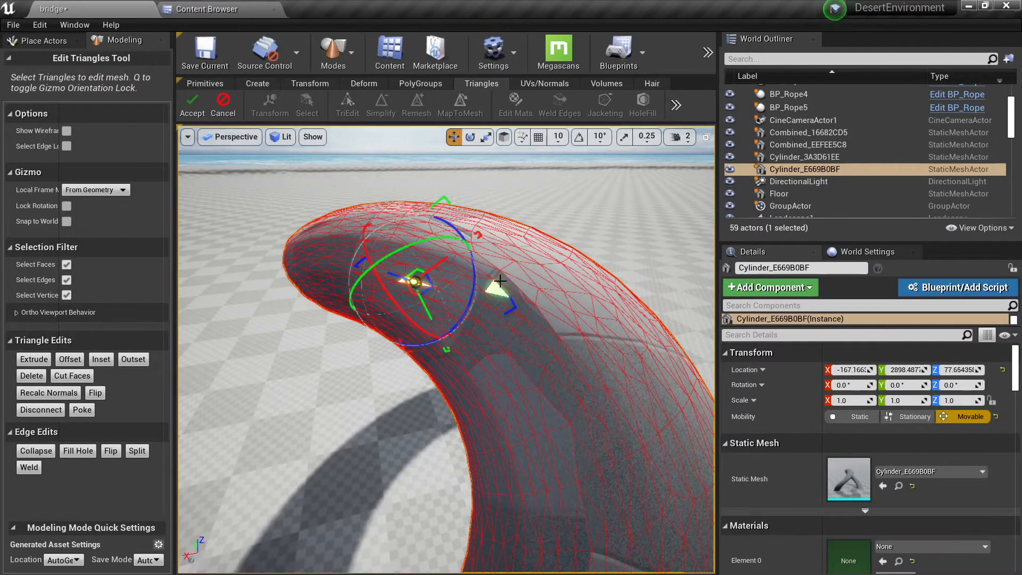
pyautogui.click(348, 246)
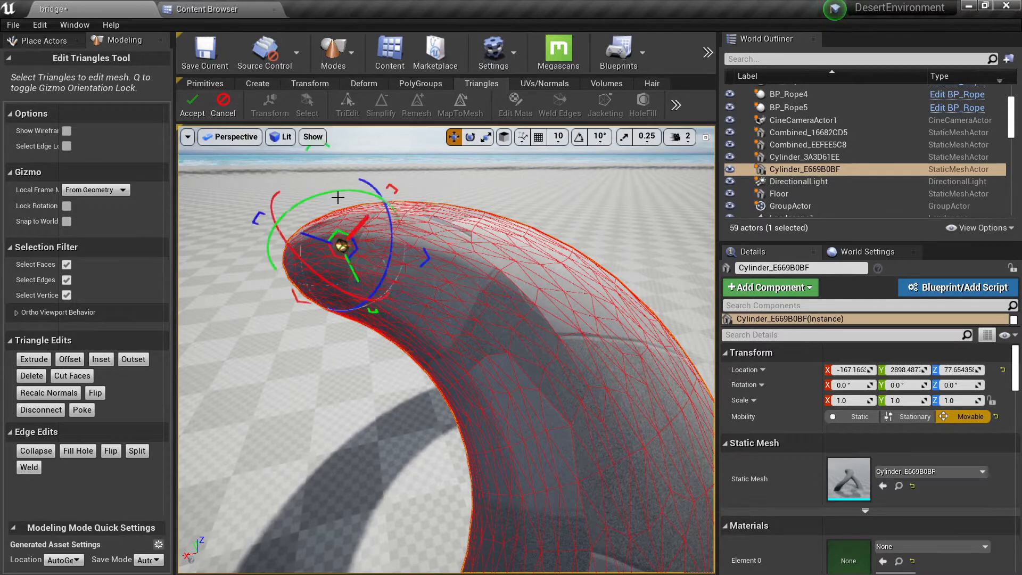
pyautogui.moveTo(313, 236); pyautogui.dragTo(294, 223)
pyautogui.hotkey('ctrl', 'z')
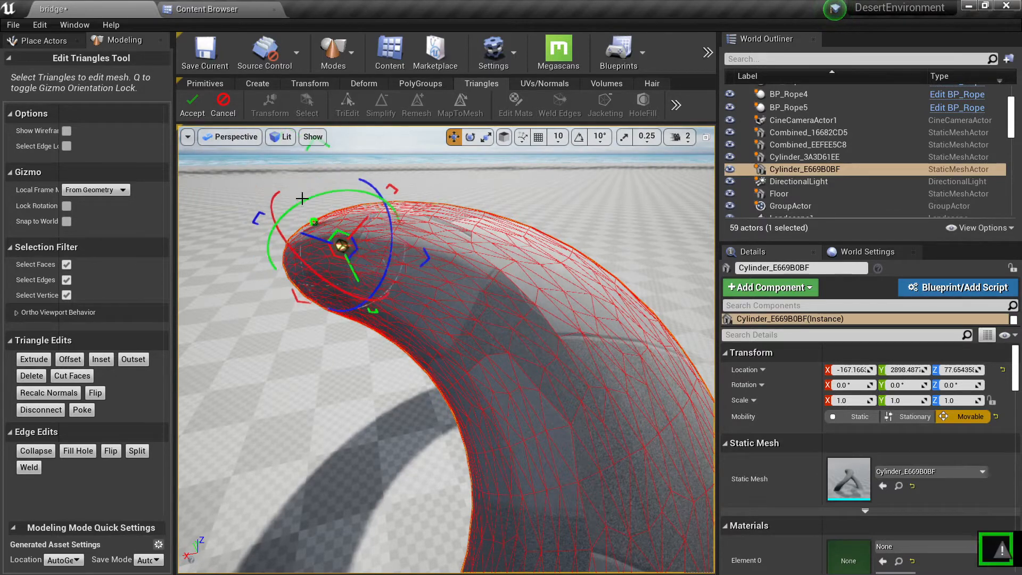
pyautogui.click(226, 101)
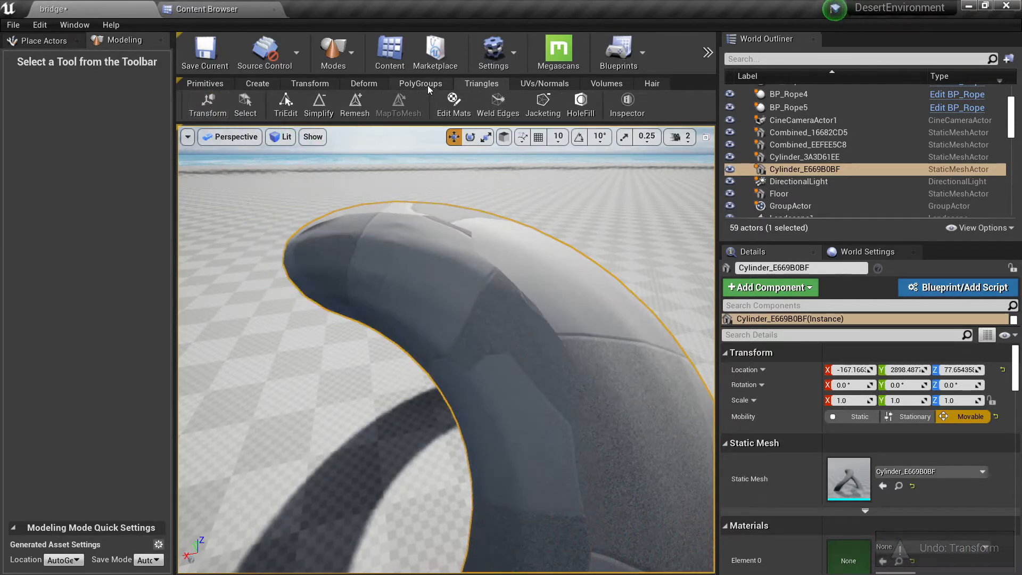
# Step: Start PolyEdit on the bent tube, select the face group at its bend and try moving it
pyautogui.click(423, 84)
pyautogui.click(338, 104)
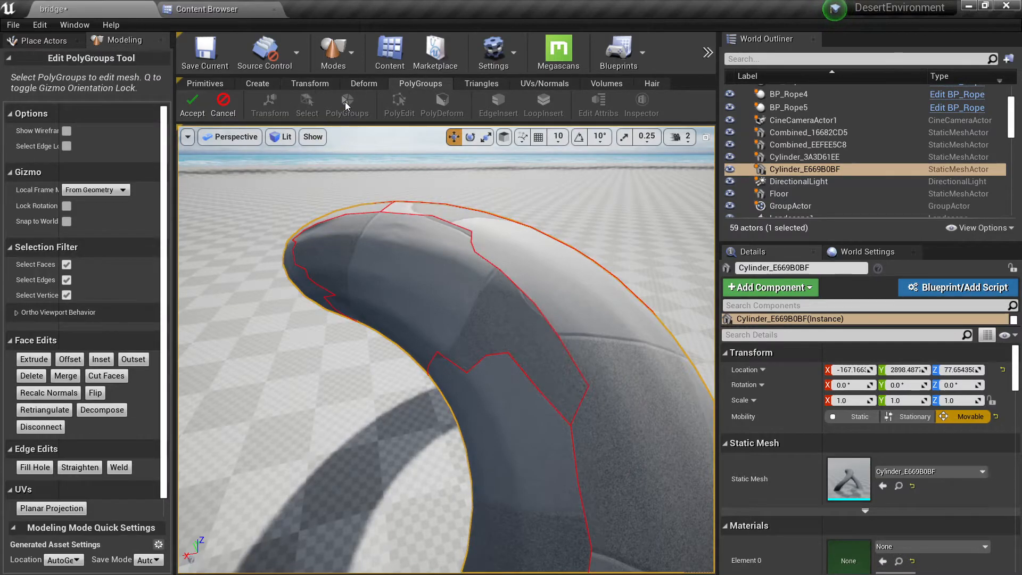
pyautogui.keyDown('alt'); pyautogui.moveTo(441, 317); pyautogui.dragTo(351, 240); pyautogui.keyUp('alt')
pyautogui.click(452, 365)
pyautogui.keyDown('alt'); pyautogui.moveTo(452, 365); pyautogui.dragTo(287, 354); pyautogui.keyUp('alt')
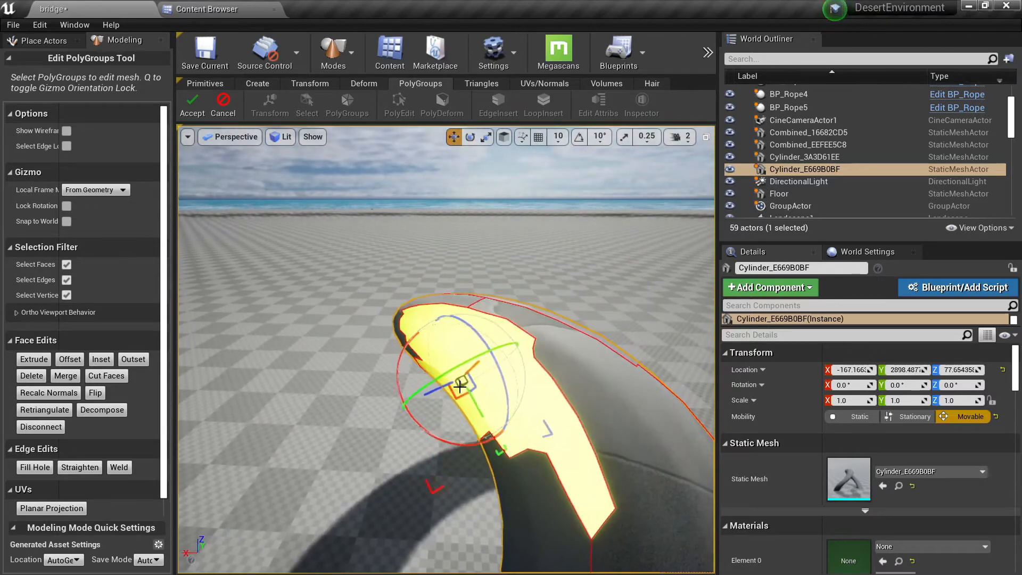
pyautogui.moveTo(459, 387); pyautogui.dragTo(474, 356)
pyautogui.moveTo(439, 279); pyautogui.dragTo(481, 221)
pyautogui.keyDown('alt'); pyautogui.moveTo(482, 221); pyautogui.dragTo(505, 280); pyautogui.keyUp('alt')
# Step: Select the tube's long outer face group, try transforming it with undo, and accept the PolyEdit session
pyautogui.click(541, 263)
pyautogui.keyDown('alt'); pyautogui.moveTo(329, 351); pyautogui.dragTo(396, 340); pyautogui.keyUp('alt')
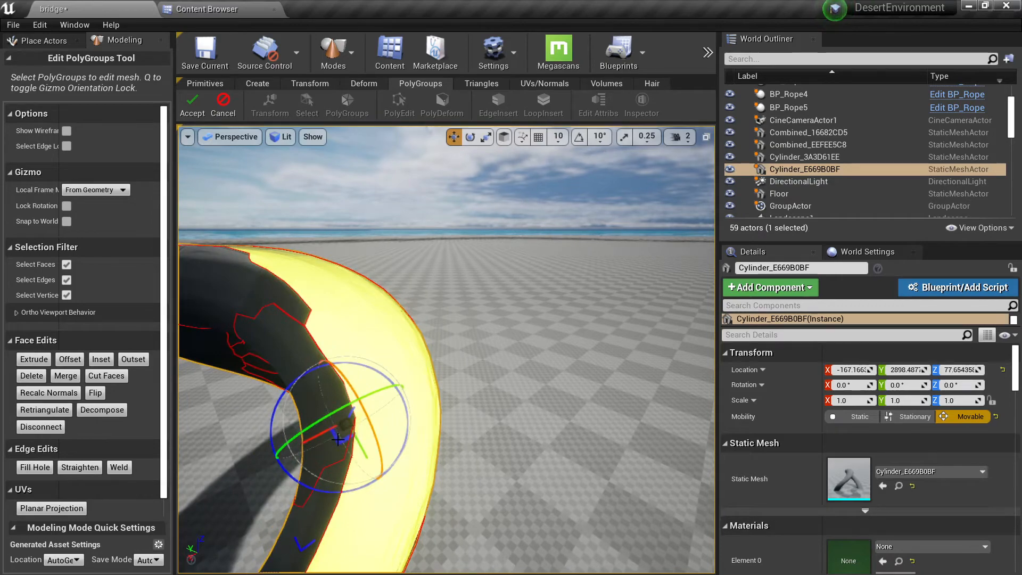
pyautogui.keyDown('alt'); pyautogui.moveTo(403, 398); pyautogui.dragTo(440, 367); pyautogui.keyUp('alt')
pyautogui.hotkey('ctrl', 'z')
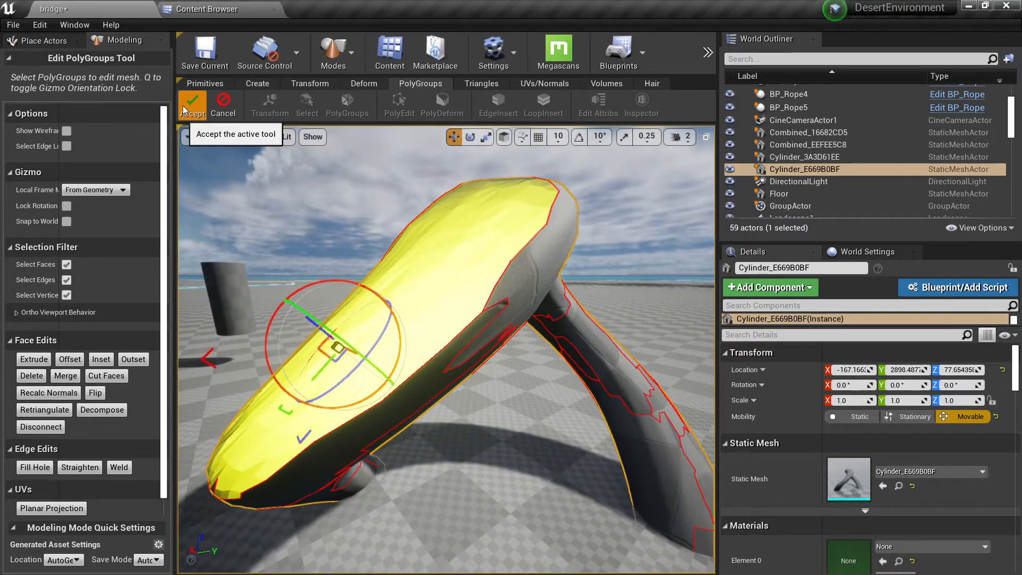
pyautogui.click(183, 105)
# Step: Reopen the bent tube in PolyEdit, toggle the wireframe display on and off, and widen the tool options area
pyautogui.click(336, 113)
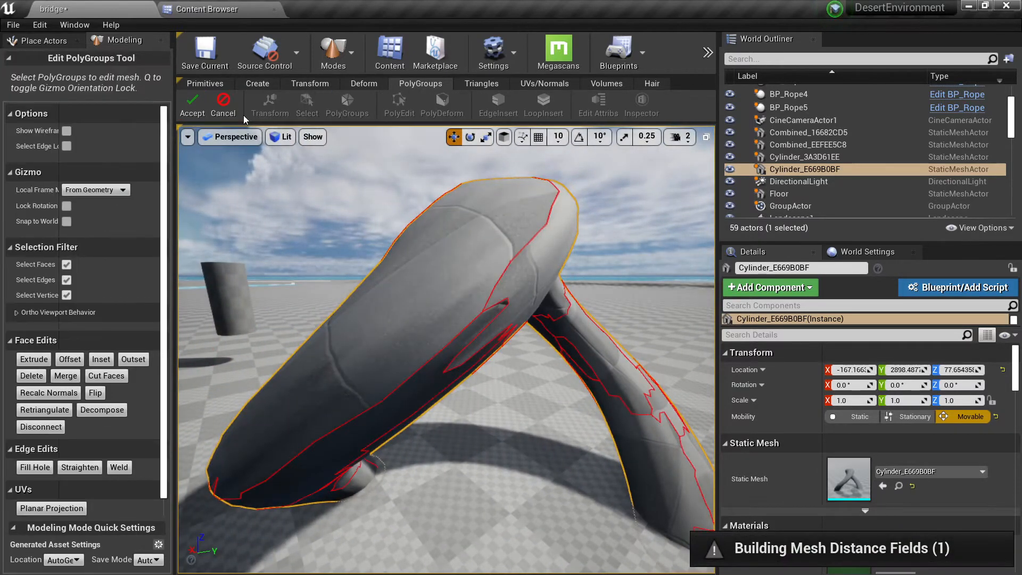
pyautogui.click(109, 190)
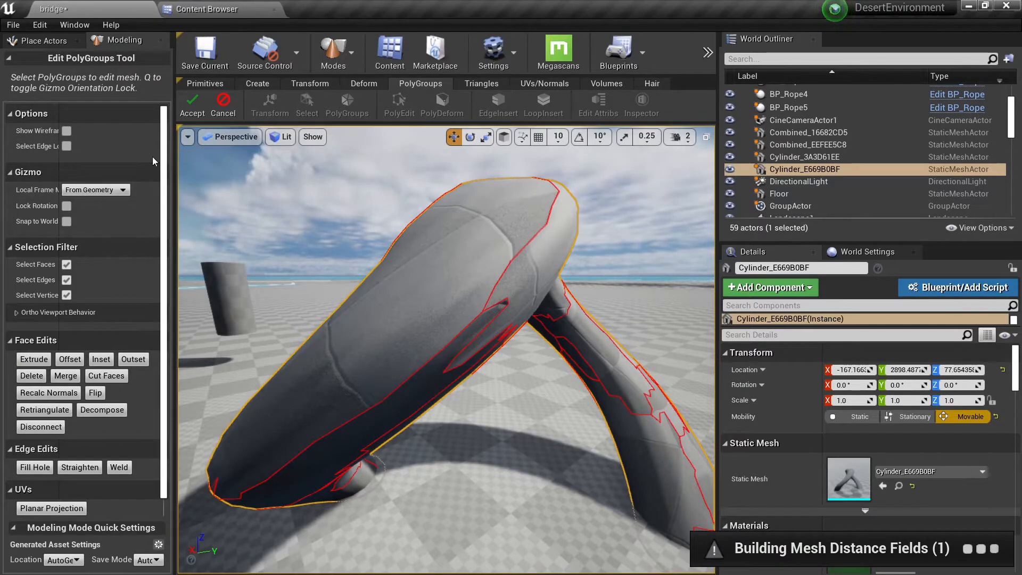
pyautogui.click(66, 131)
pyautogui.click(66, 132)
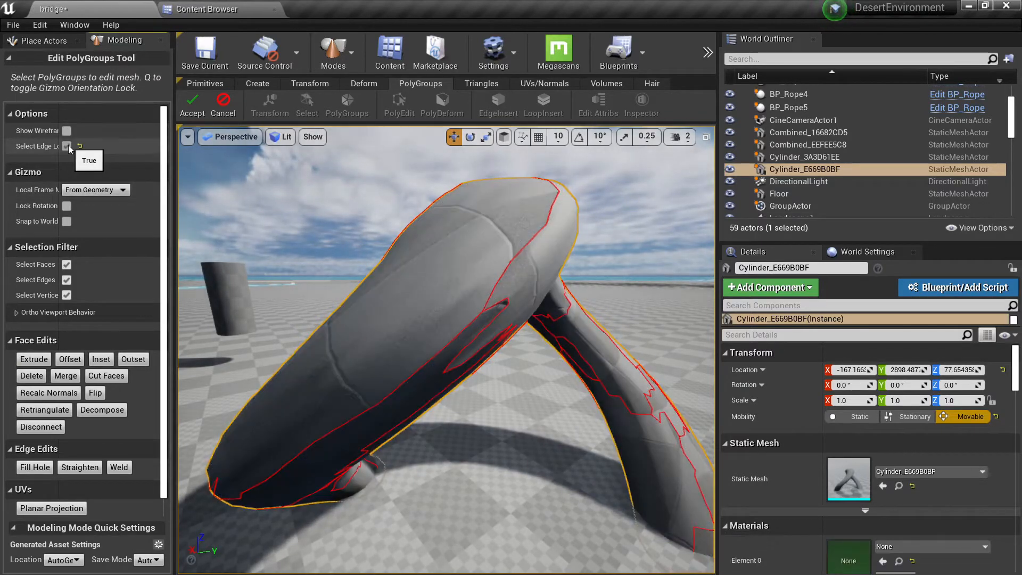
pyautogui.moveTo(174, 189); pyautogui.dragTo(301, 183)
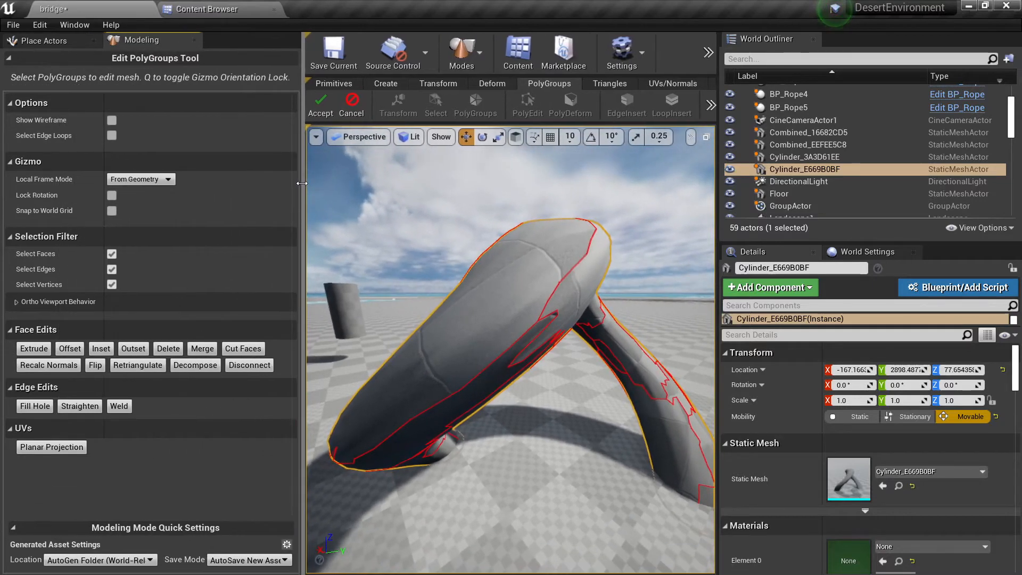
# Step: Select the tube's upper face group, test the From Object and From Geometry local frame modes, and undo a trial transform
pyautogui.click(169, 180)
pyautogui.click(426, 346)
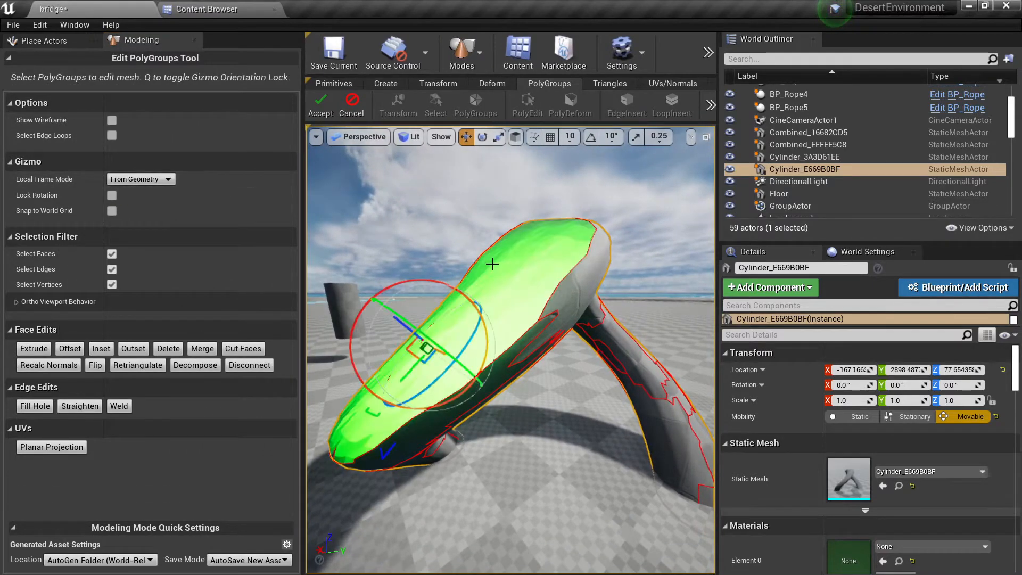
pyautogui.click(147, 179)
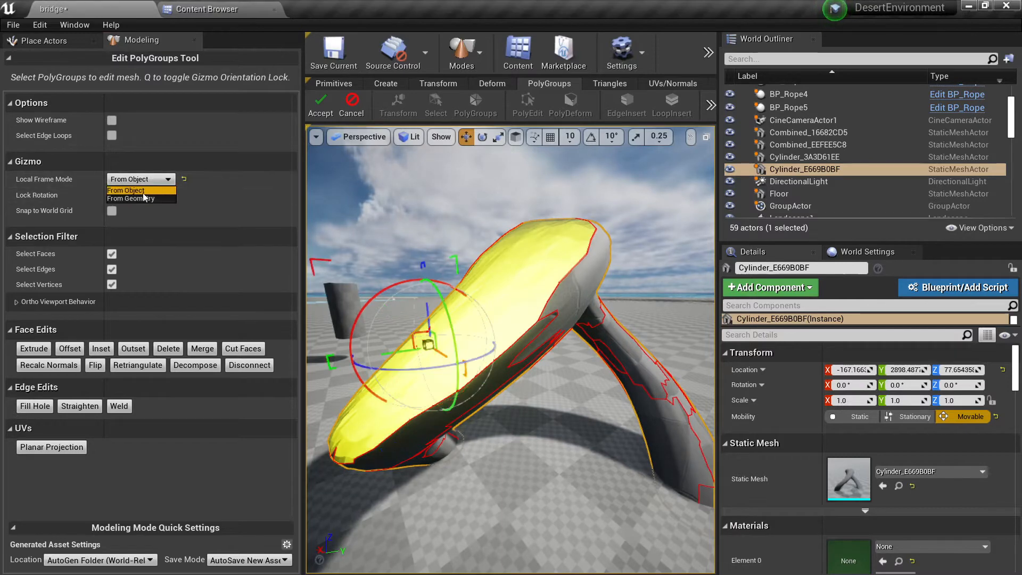
pyautogui.click(140, 198)
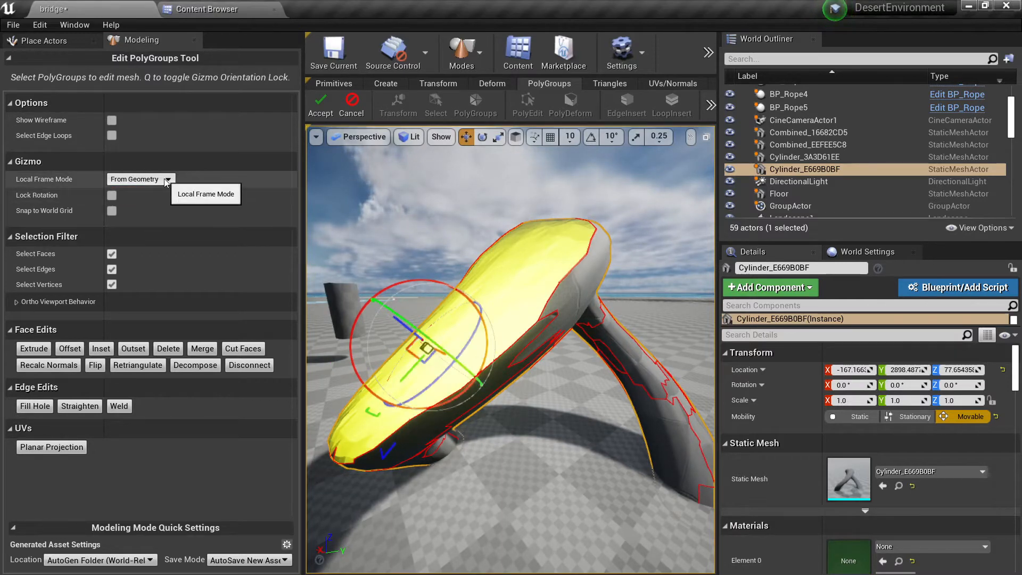
pyautogui.moveTo(406, 325)
pyautogui.mouseDown()
pyautogui.moveTo(425, 324)
pyautogui.moveTo(388, 302)
pyautogui.moveTo(390, 324)
pyautogui.mouseUp()
pyautogui.hotkey('ctrl', 'z')
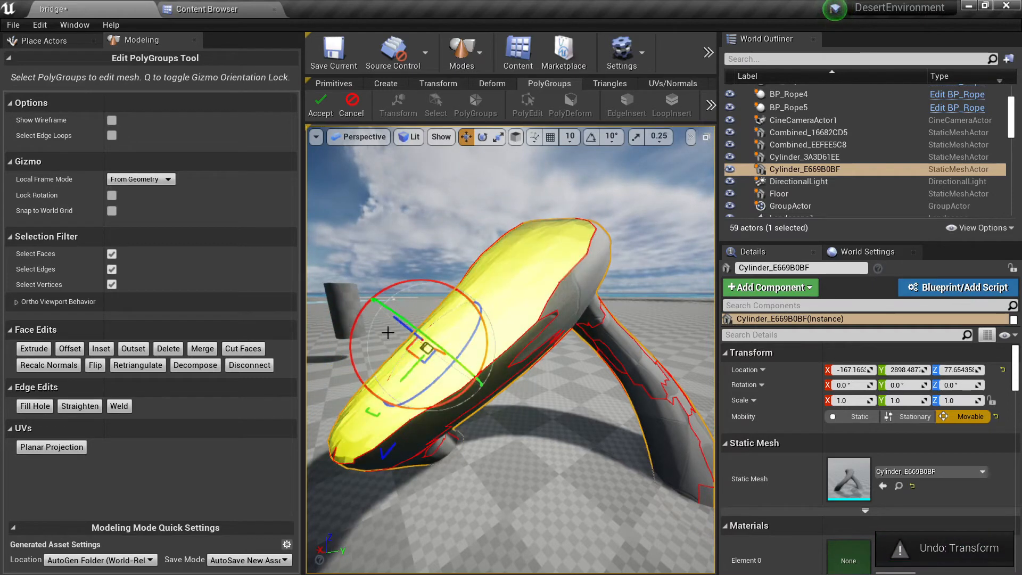
# Step: Extrude the selected upper face group outward from the tube along the selection normal
pyautogui.click(45, 349)
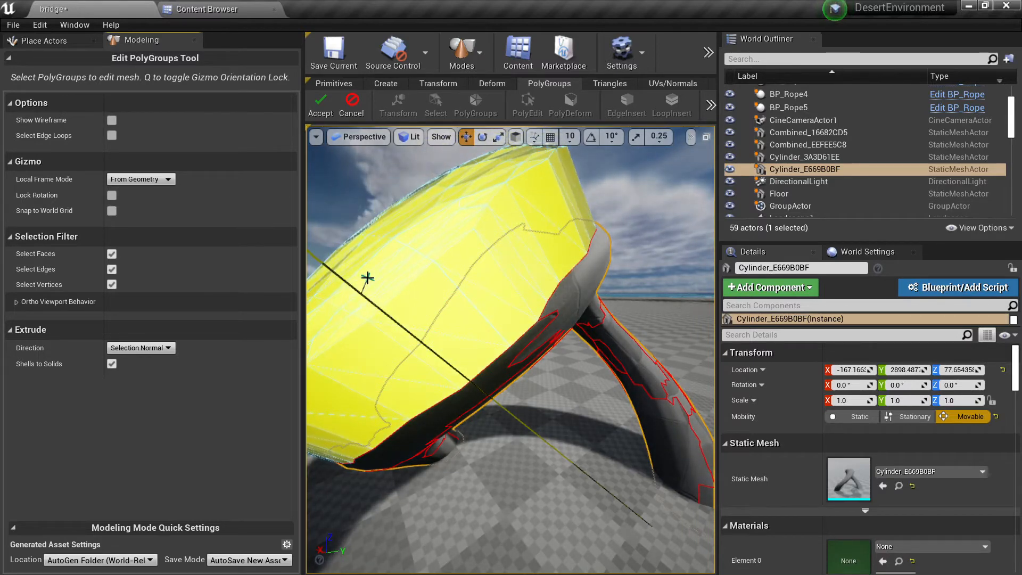
pyautogui.click(367, 278)
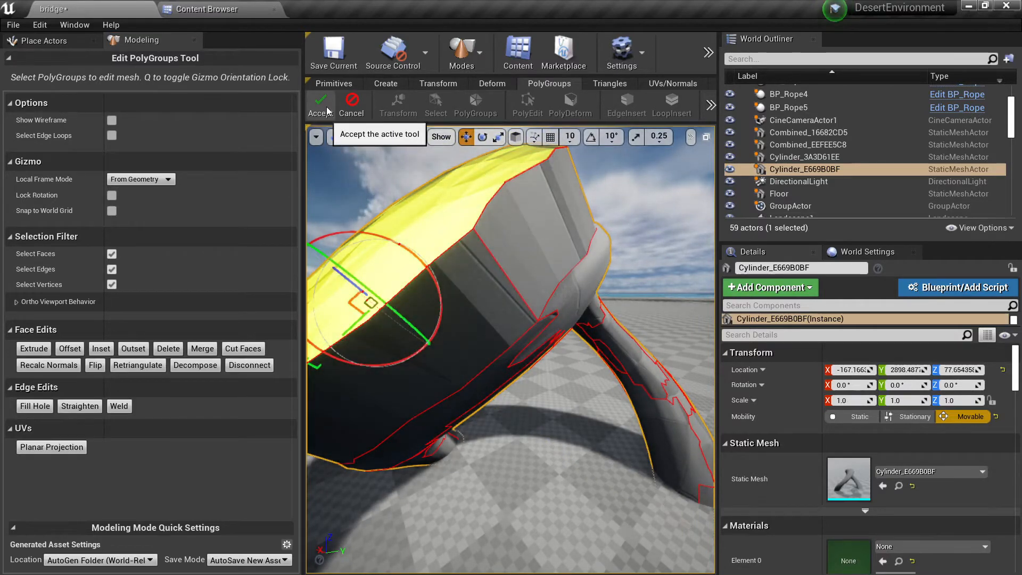
pyautogui.moveTo(404, 228); pyautogui.dragTo(612, 287, button='right')
# Step: Try insetting the extruded face group, then undo the inset
pyautogui.click(101, 348)
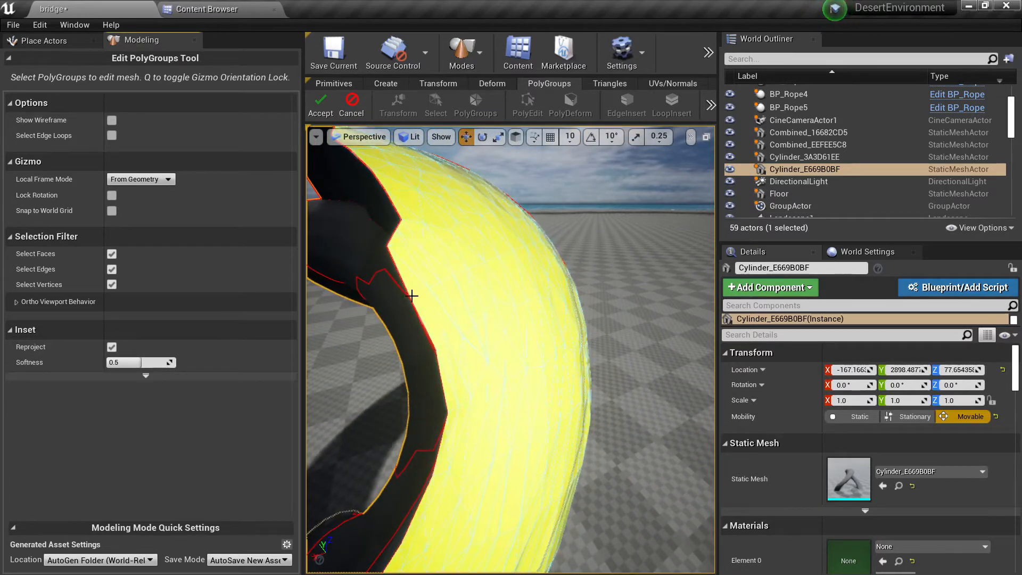
pyautogui.click(461, 265)
pyautogui.moveTo(460, 265); pyautogui.dragTo(500, 296, button='right')
pyautogui.hotkey('ctrl', 'z')
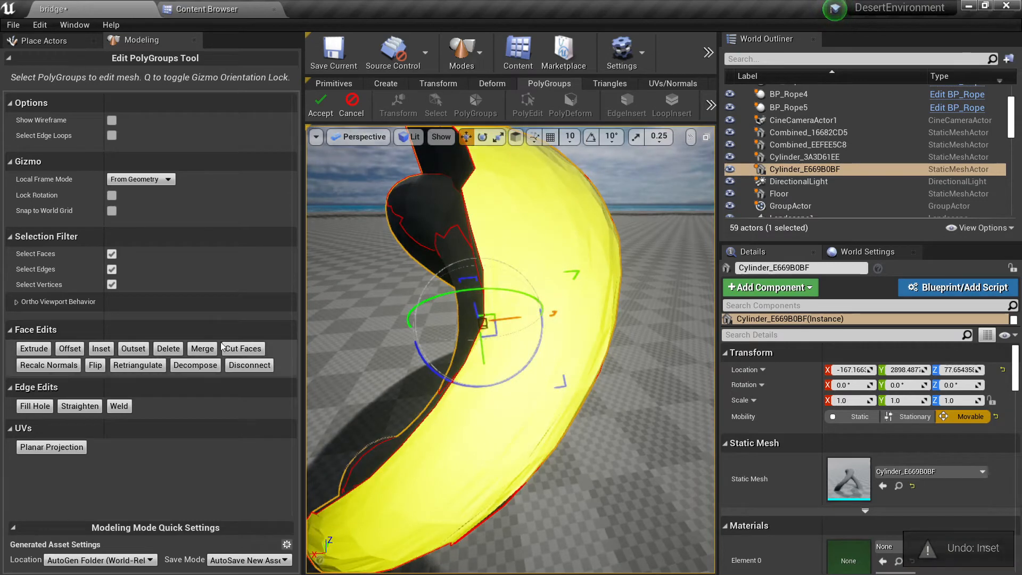
# Step: Try deleting the selected face group from the tube, then undo the deletion
pyautogui.click(168, 349)
pyautogui.moveTo(415, 335); pyautogui.dragTo(415, 335, button='right')
pyautogui.hotkey('ctrl', 'z')
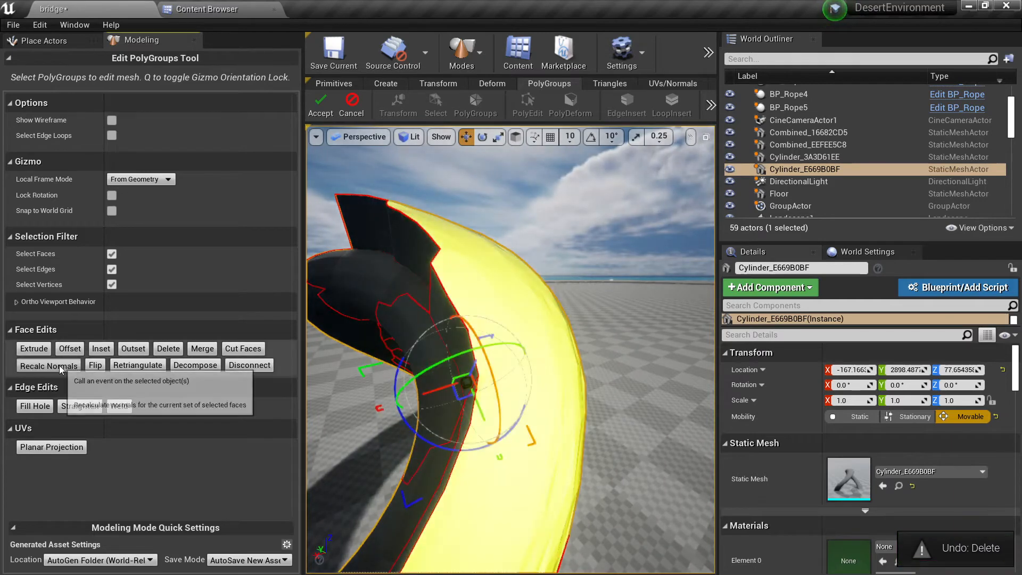
# Step: Flip the normals and face orientation of the selected face group
pyautogui.click(94, 366)
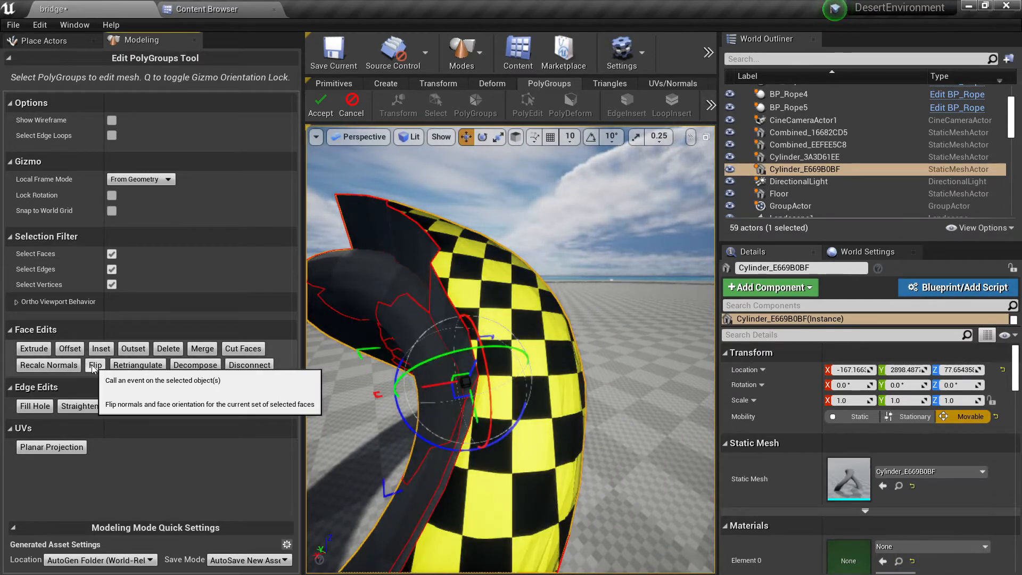
# Step: Flip the selected face group again, then try retriangulating it in brush wireframe view and undo the retriangulation
pyautogui.click(94, 366)
pyautogui.hotkey('alt', '1')
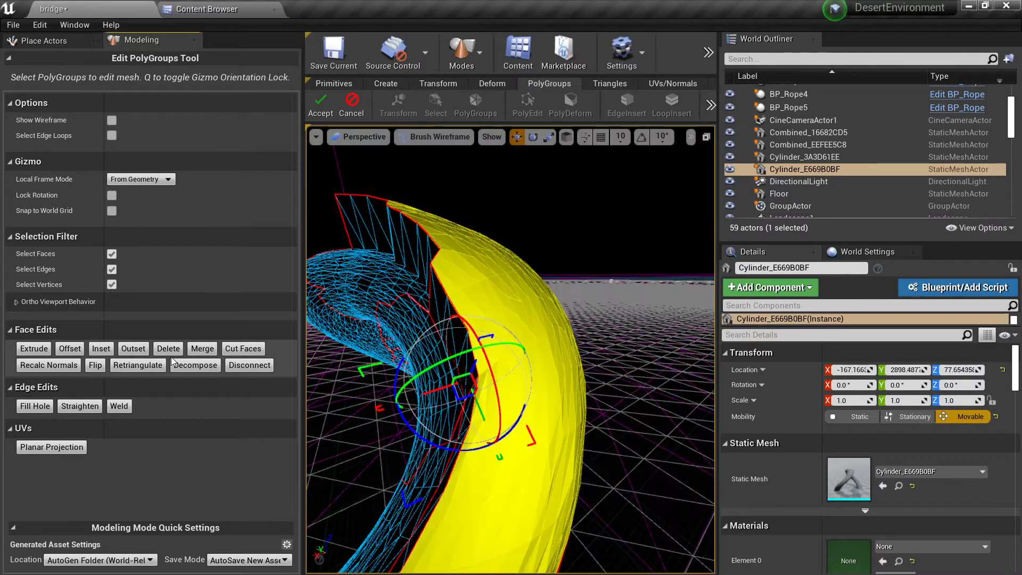
pyautogui.click(152, 366)
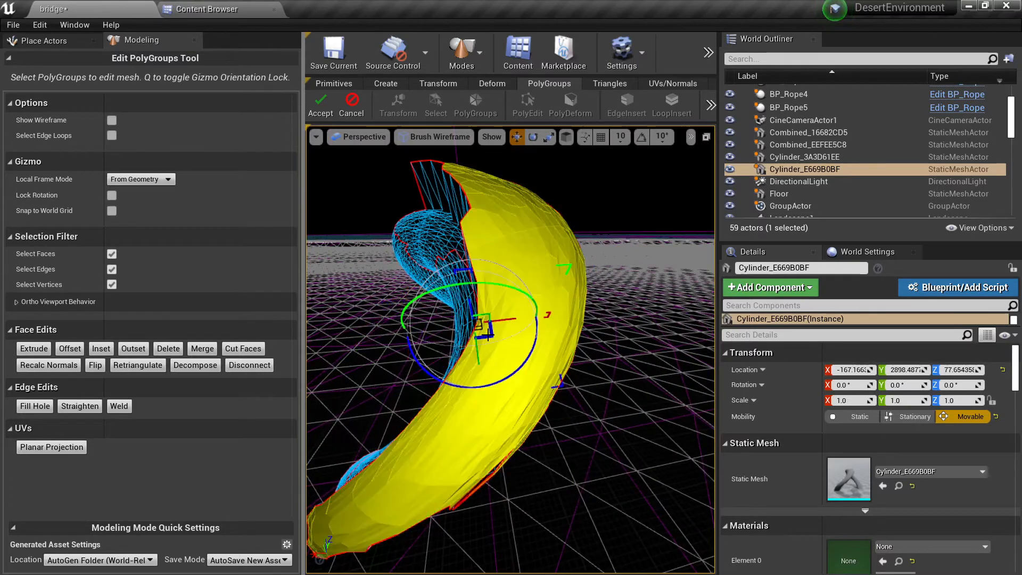
pyautogui.hotkey('ctrl', 'z')
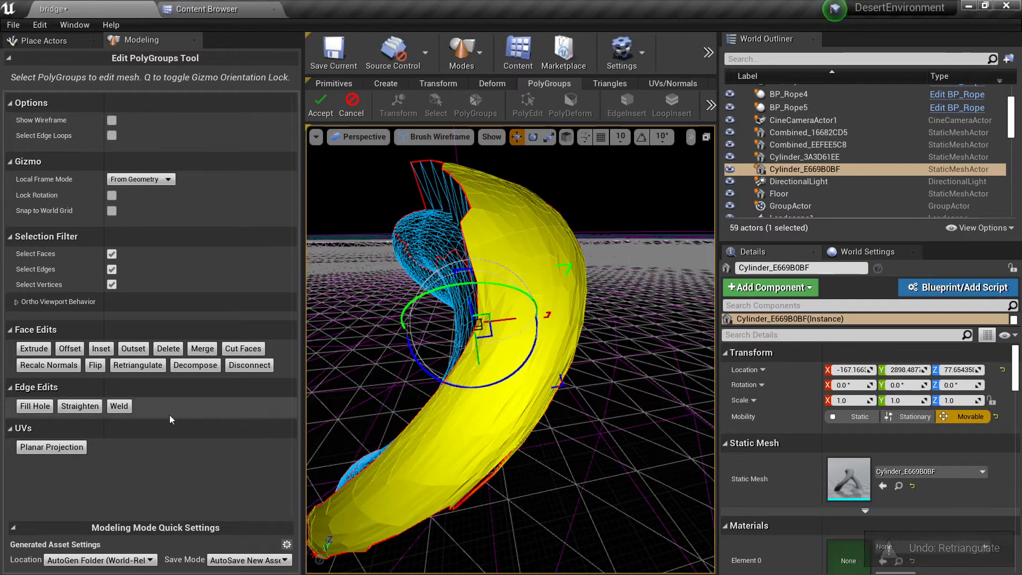
# Step: Try straightening the current selection on the tube, then return the viewport to lit shading
pyautogui.click(80, 406)
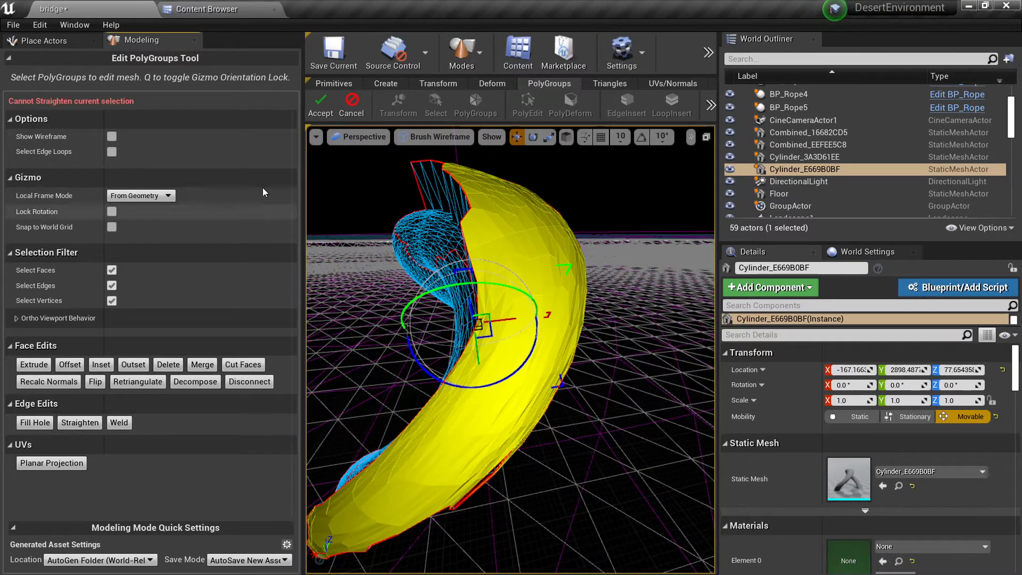
pyautogui.moveTo(525, 269); pyautogui.dragTo(697, 287, button='right')
pyautogui.hotkey('alt', '4')
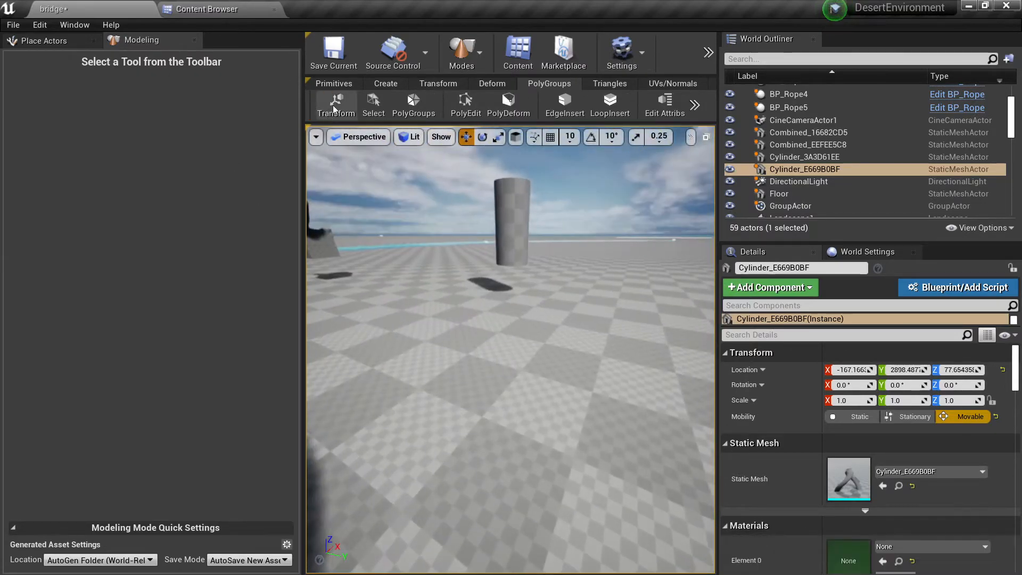
# Step: Add a box primitive with 100 height, width and depth to the open floor area, then return to the polygroup tools
pyautogui.click(330, 102)
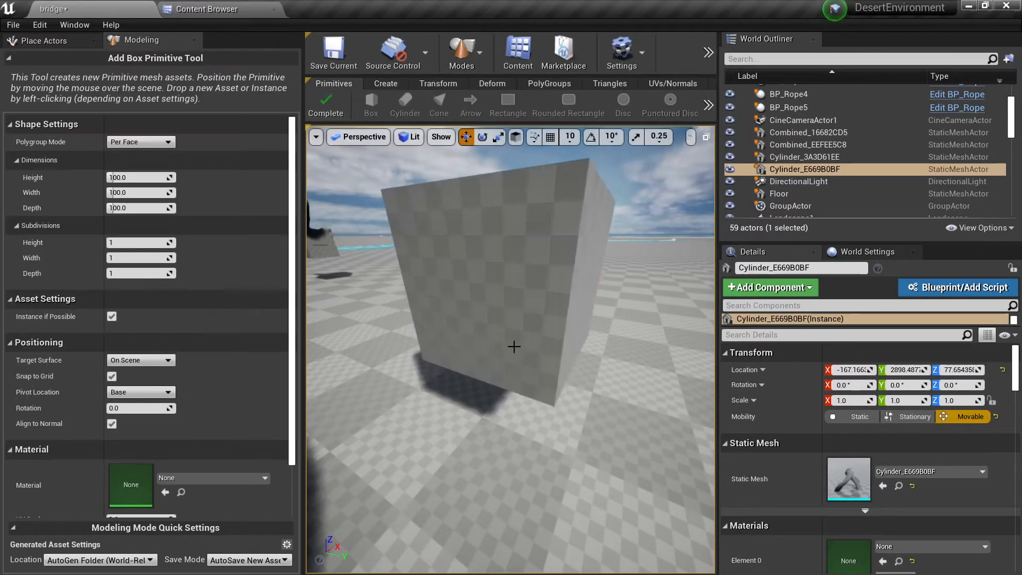
pyautogui.click(515, 346)
pyautogui.click(549, 87)
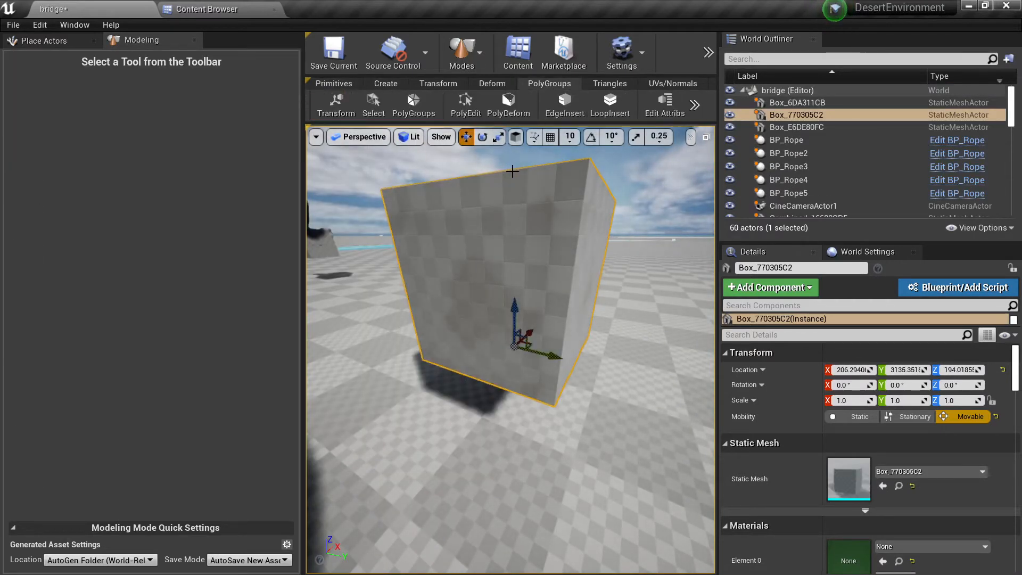
# Step: Inset the front face of the new box with PolyEdit, leaving an even frame around it
pyautogui.moveTo(502, 230)
pyautogui.mouseDown(button='right')
pyautogui.moveTo(491, 210)
pyautogui.moveTo(500, 210)
pyautogui.mouseUp(button='right')
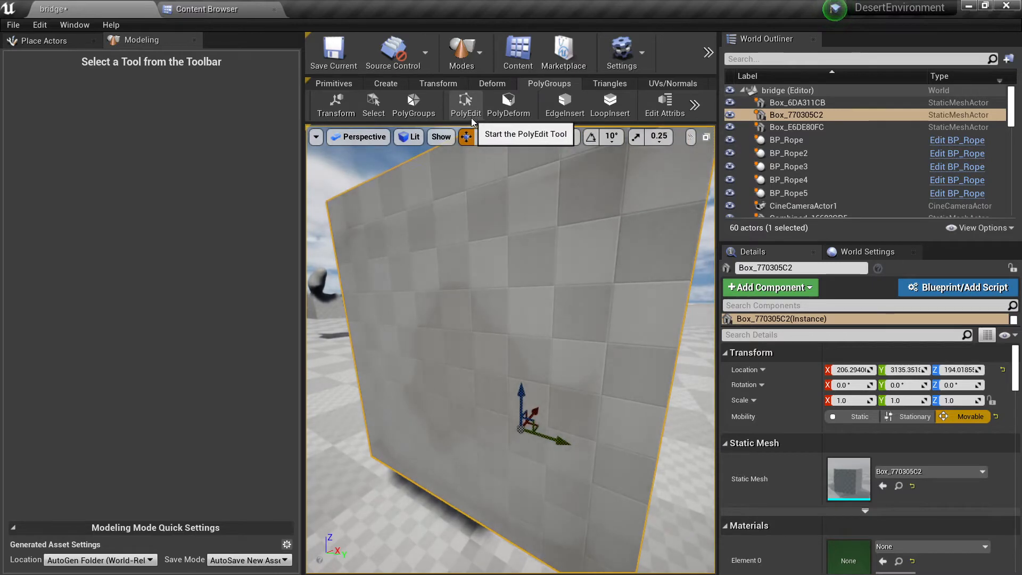
pyautogui.click(471, 120)
pyautogui.click(462, 247)
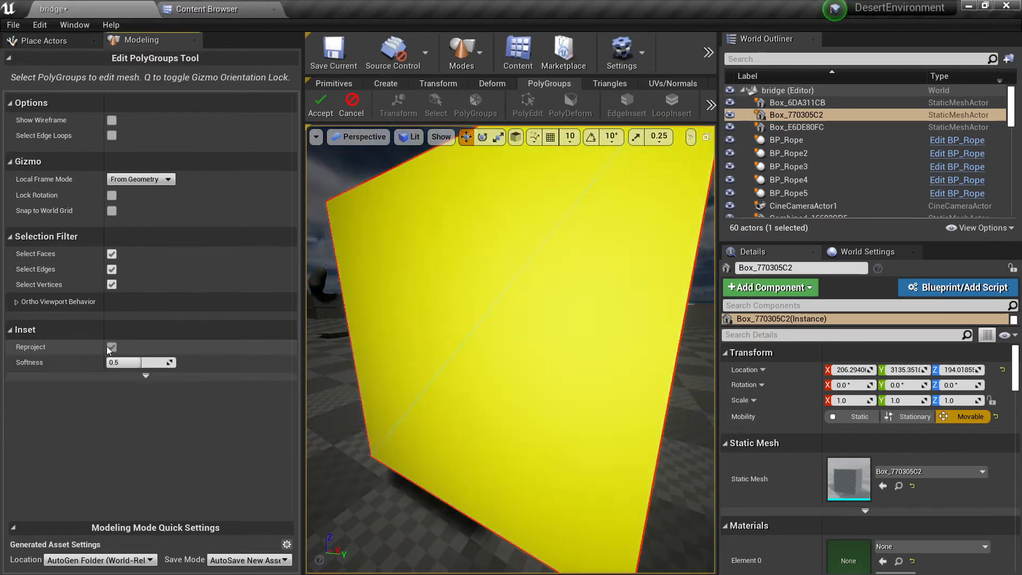
pyautogui.click(392, 329)
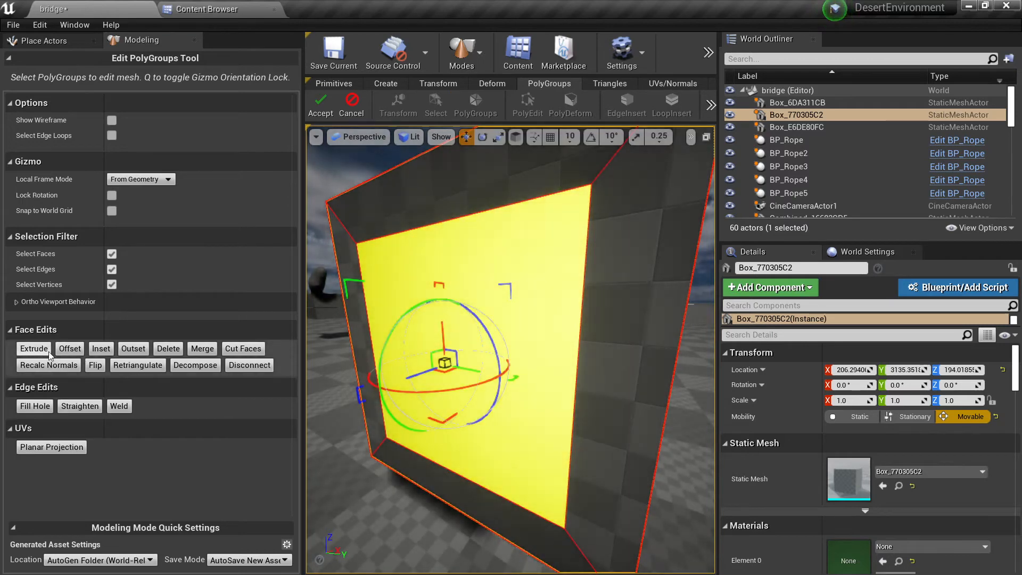
# Step: Extrude the inset face inward along the selection normal to form a recess, and accept the polygroup edits
pyautogui.click(66, 349)
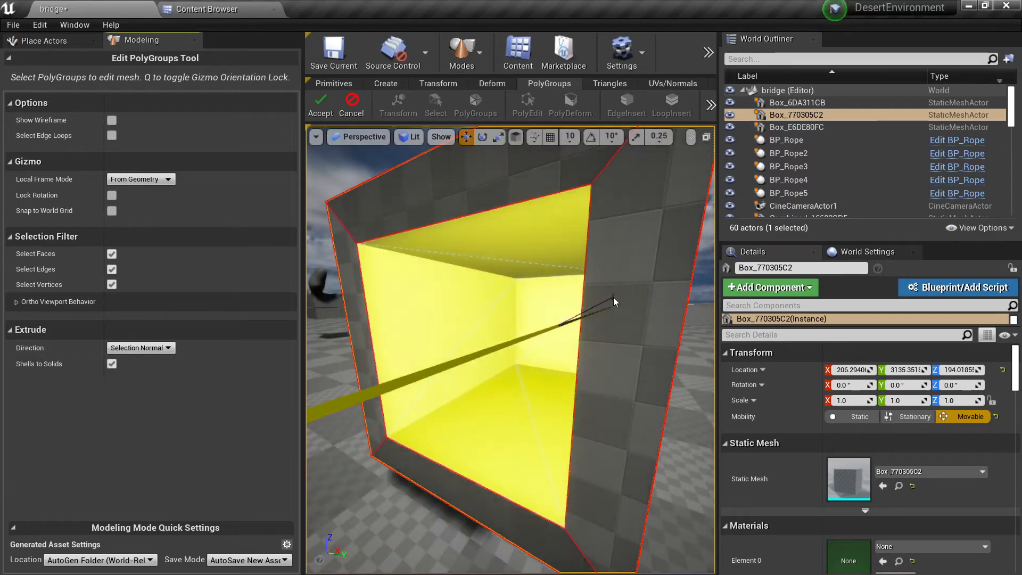
pyautogui.click(581, 303)
pyautogui.press('f')
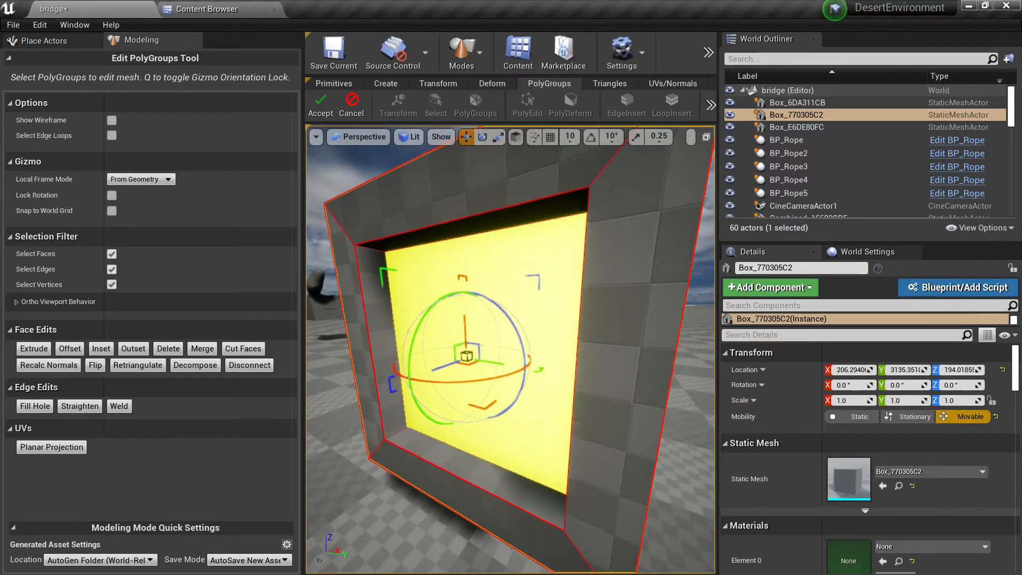
pyautogui.keyDown('alt'); pyautogui.moveTo(479, 319); pyautogui.dragTo(575, 388); pyautogui.keyUp('alt')
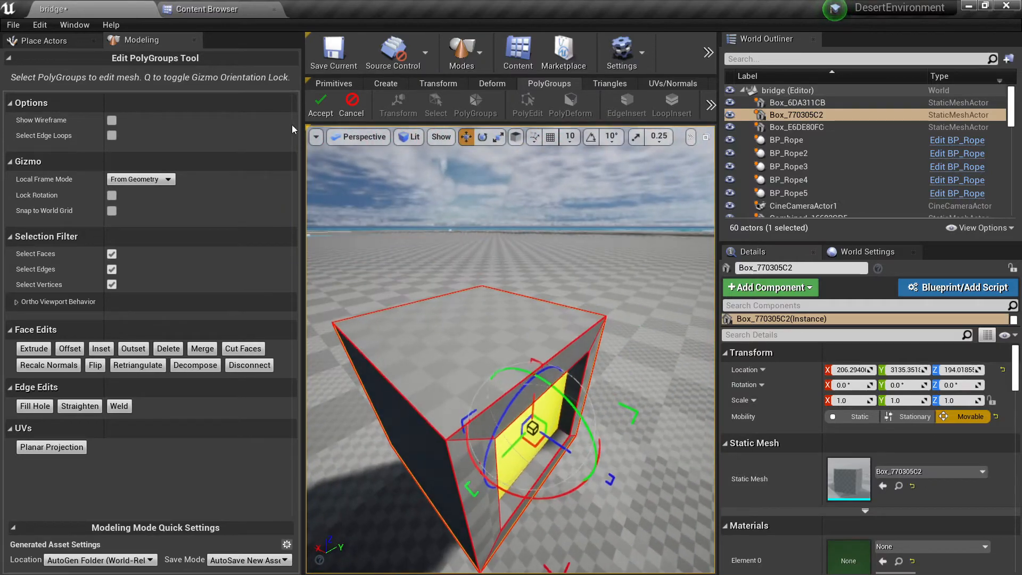
pyautogui.click(320, 105)
# Step: Try deforming the recessed box with PolyDeform, then undo the deformation
pyautogui.keyDown('alt'); pyautogui.moveTo(428, 241); pyautogui.dragTo(484, 200); pyautogui.keyUp('alt')
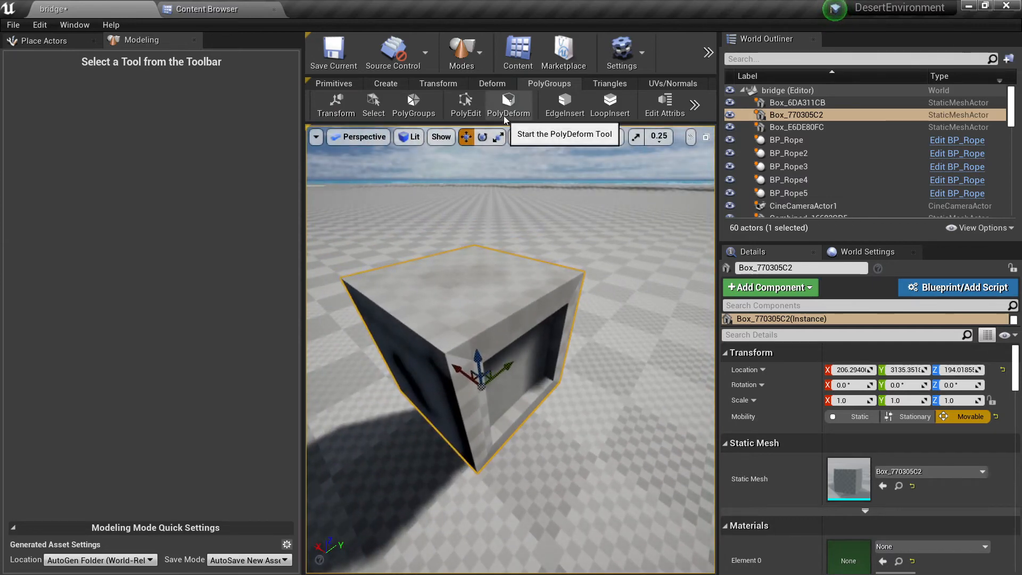
pyautogui.click(505, 116)
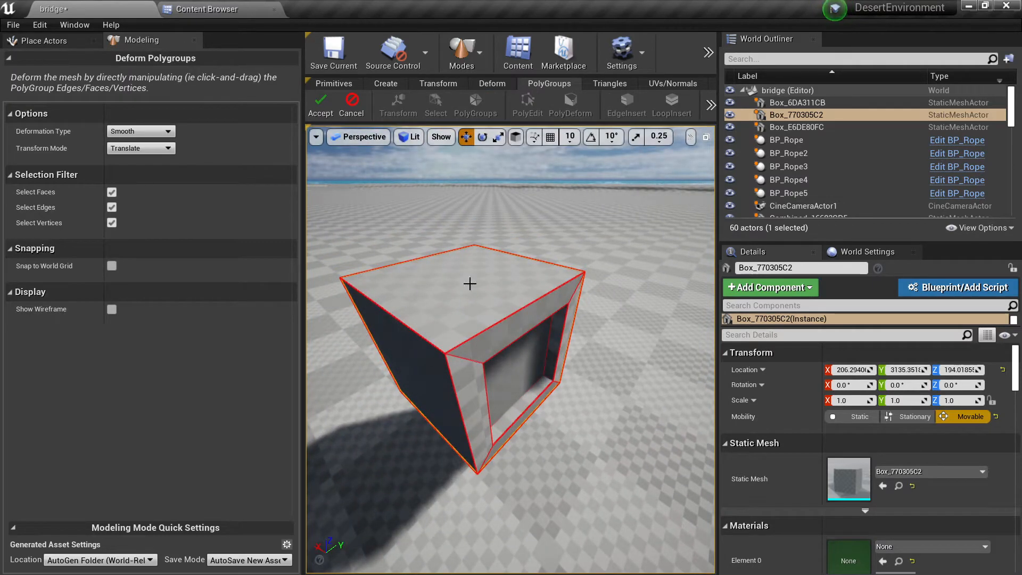
pyautogui.moveTo(470, 284)
pyautogui.mouseDown()
pyautogui.moveTo(466, 223)
pyautogui.moveTo(474, 258)
pyautogui.moveTo(459, 208)
pyautogui.moveTo(481, 242)
pyautogui.moveTo(463, 278)
pyautogui.mouseUp()
pyautogui.hotkey('ctrl', 'z')
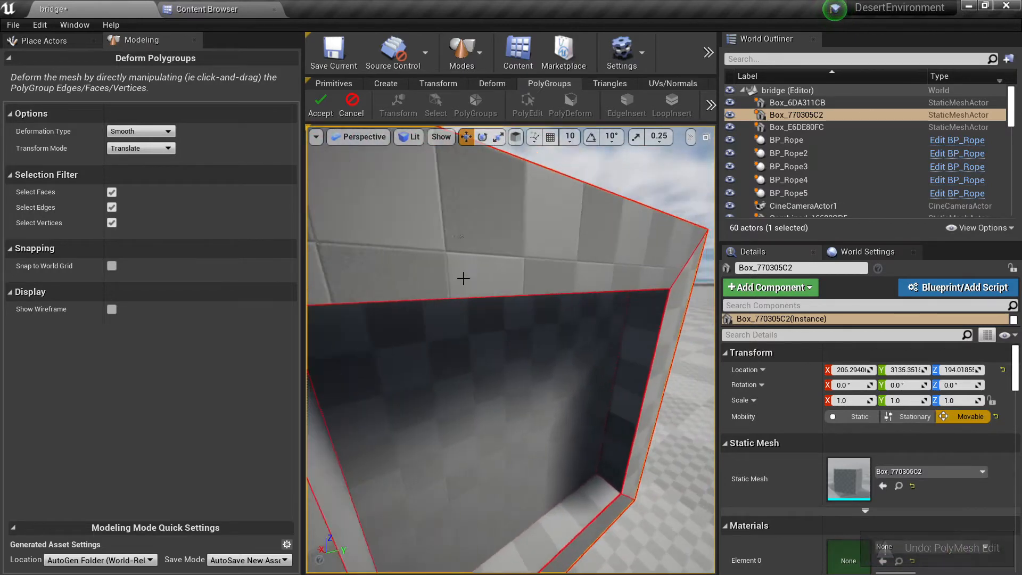
# Step: Reshape the box with smooth translation by moving its top face and the frame faces around the recess
pyautogui.moveTo(517, 292)
pyautogui.mouseDown(button='right')
pyautogui.moveTo(515, 314)
pyautogui.moveTo(516, 292)
pyautogui.mouseUp(button='right')
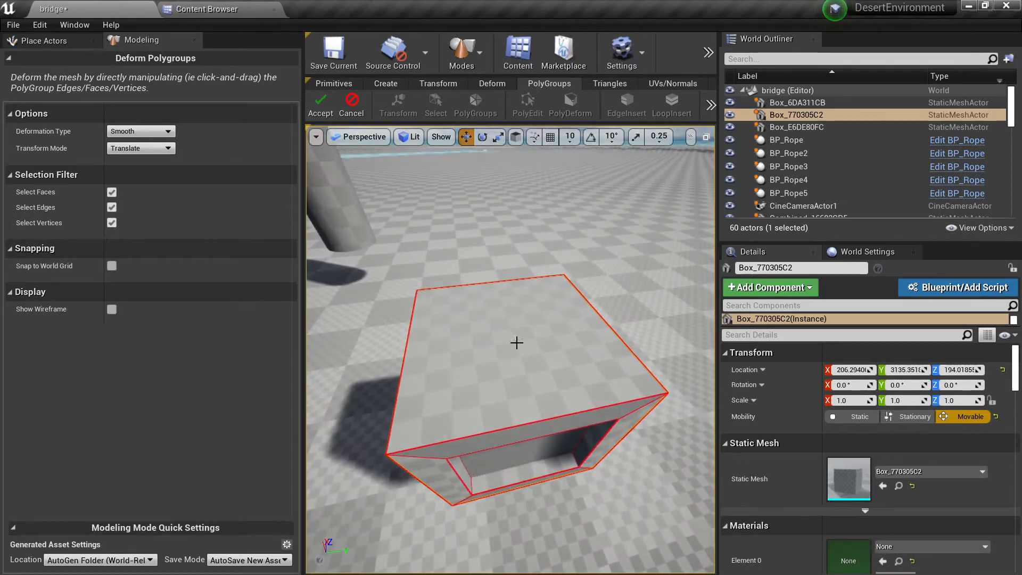
pyautogui.moveTo(516, 342); pyautogui.dragTo(601, 323, button='right')
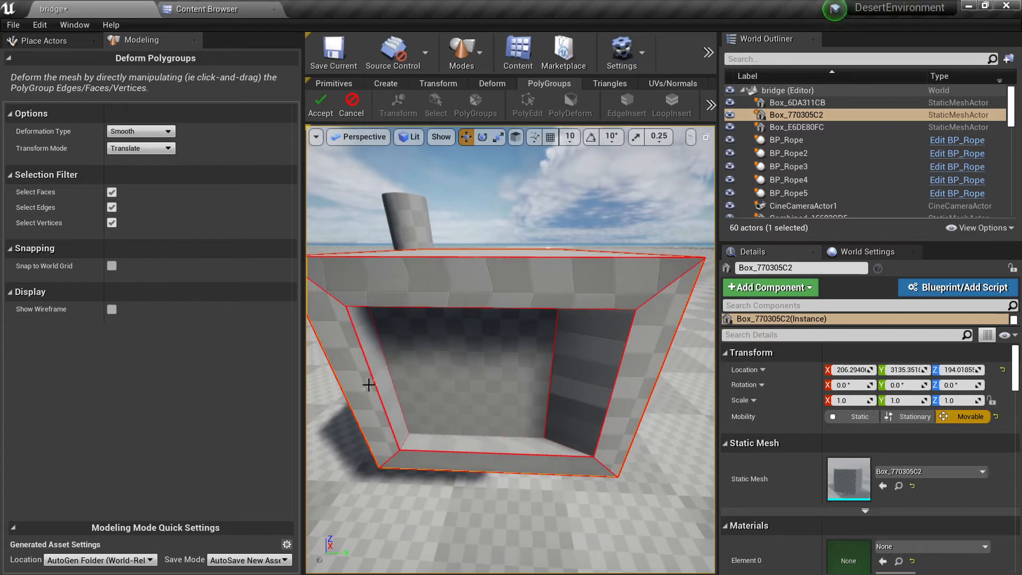
pyautogui.moveTo(362, 388); pyautogui.dragTo(320, 387)
pyautogui.moveTo(453, 461); pyautogui.dragTo(459, 488)
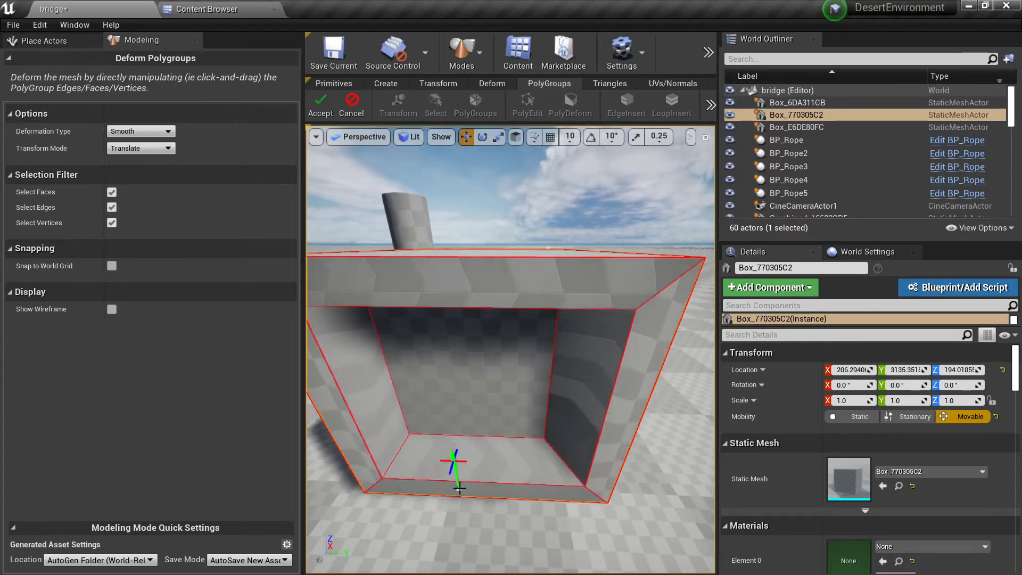
pyautogui.moveTo(505, 277); pyautogui.dragTo(505, 219)
pyautogui.moveTo(505, 219); pyautogui.dragTo(503, 287, button='right')
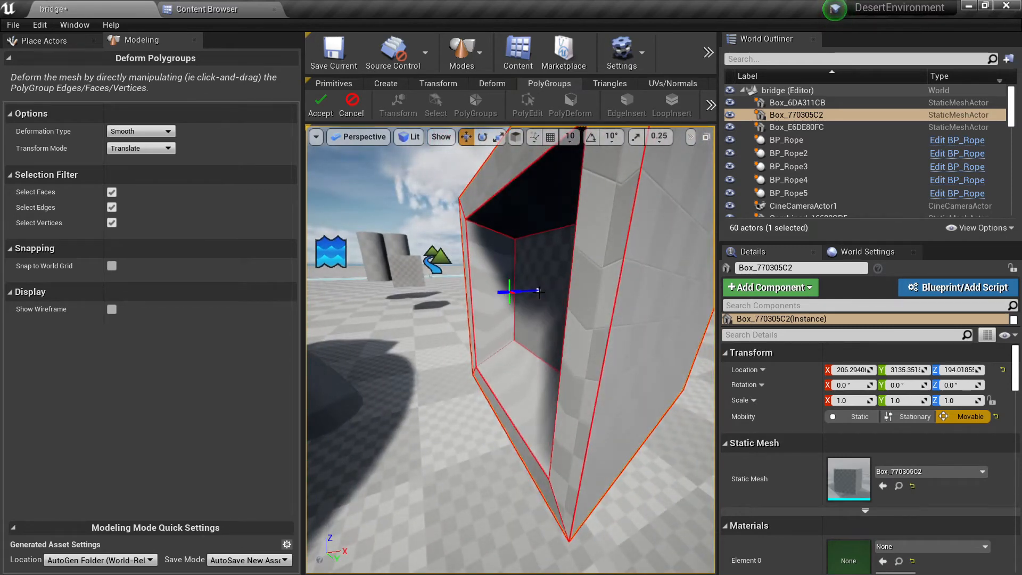
# Step: Try moving a face beside the recess, undo that move, and accept the box deformation
pyautogui.moveTo(538, 291); pyautogui.dragTo(440, 331, button='right')
pyautogui.hotkey('ctrl', 'z')
pyautogui.click(323, 105)
# Step: Start PolyDeform on the curved tube and set the deformation type to Linear, undoing the trial moves of its face groups
pyautogui.click(598, 198)
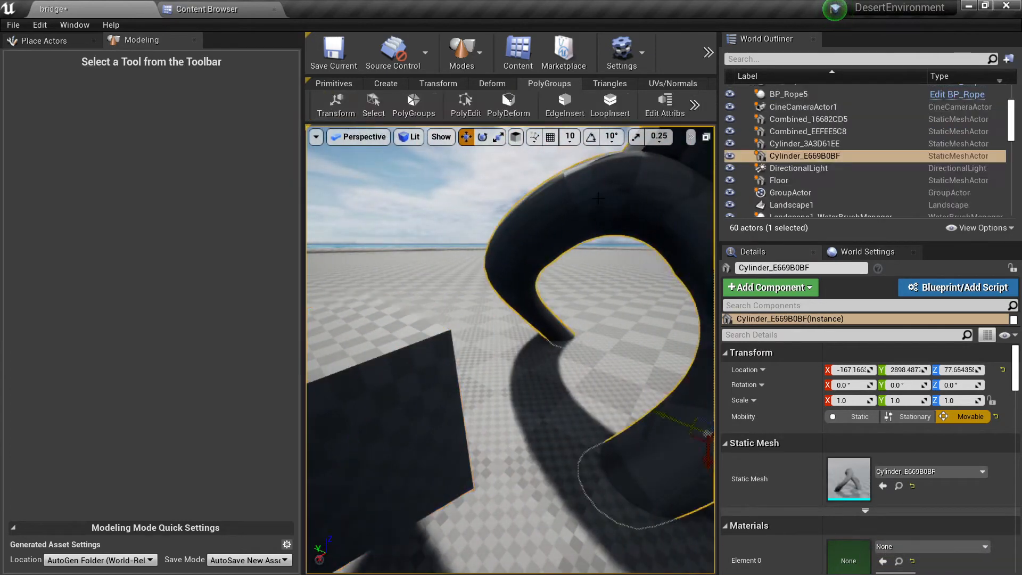
pyautogui.press('f')
pyautogui.click(515, 107)
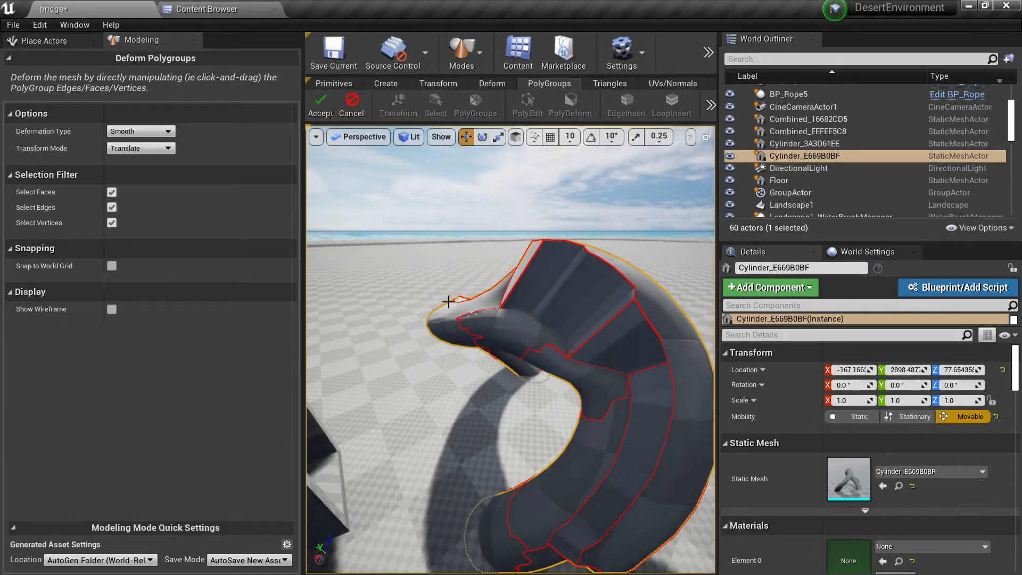
pyautogui.click(139, 143)
pyautogui.hotkey('ctrl', 'z')
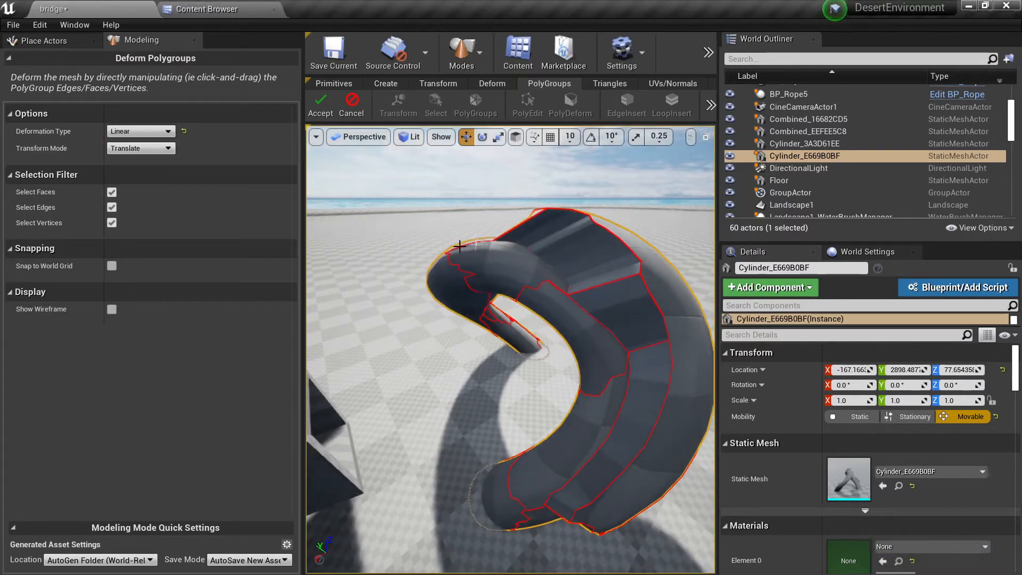
pyautogui.hotkey('ctrl', 'z')
# Step: Set the transform mode to Rotate, rotate the tube's upper face groups, and accept the deformation
pyautogui.click(140, 148)
pyautogui.click(129, 168)
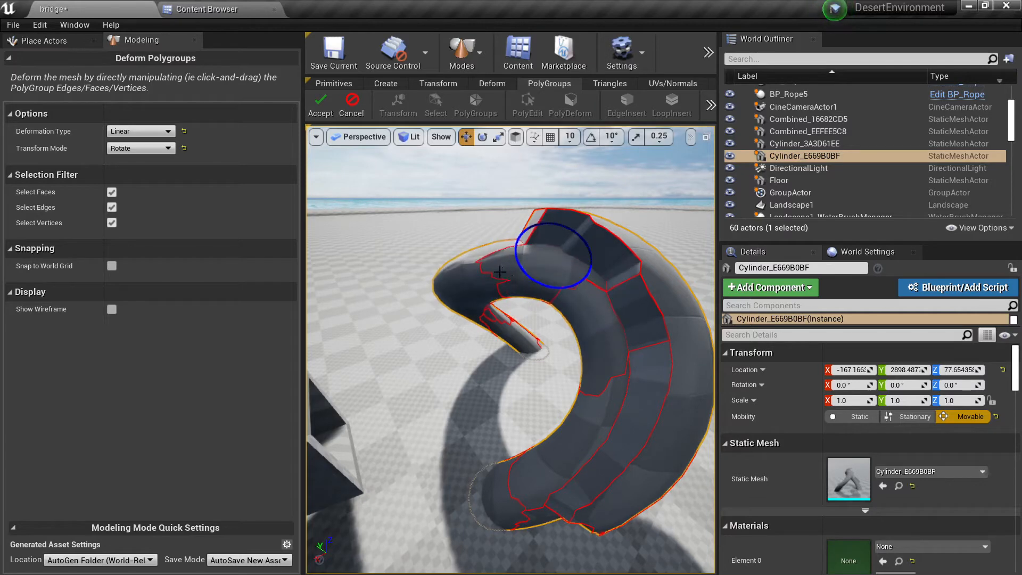
pyautogui.moveTo(536, 279); pyautogui.dragTo(539, 281)
pyautogui.moveTo(553, 287)
pyautogui.mouseDown(button='right')
pyautogui.moveTo(548, 301)
pyautogui.moveTo(540, 290)
pyautogui.moveTo(542, 309)
pyautogui.moveTo(546, 276)
pyautogui.mouseUp(button='right')
pyautogui.click(321, 102)
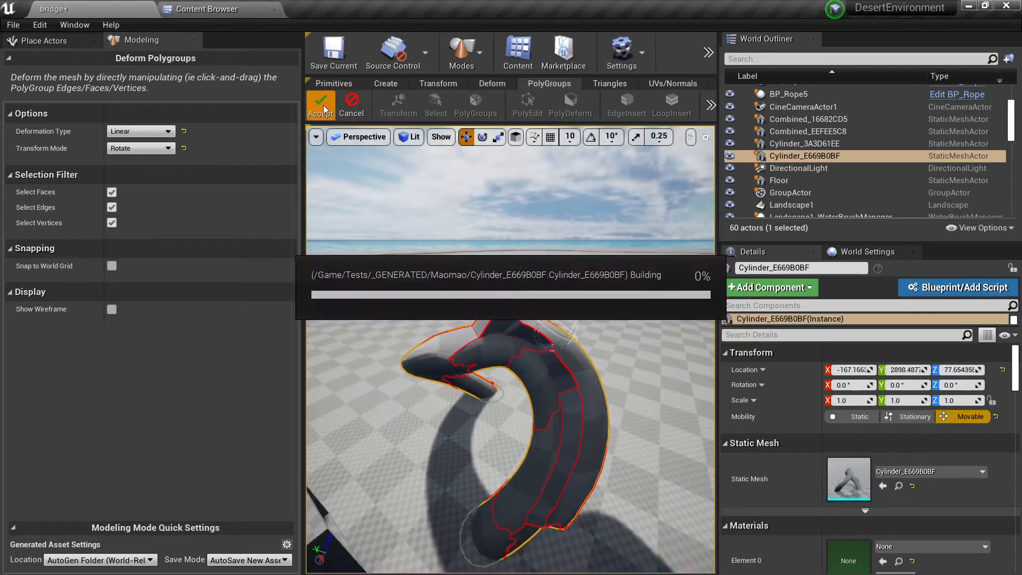
# Step: Select the recessed box and try starting edge loop insertion on it, then exit the tool
pyautogui.moveTo(554, 317); pyautogui.dragTo(540, 360, button='right')
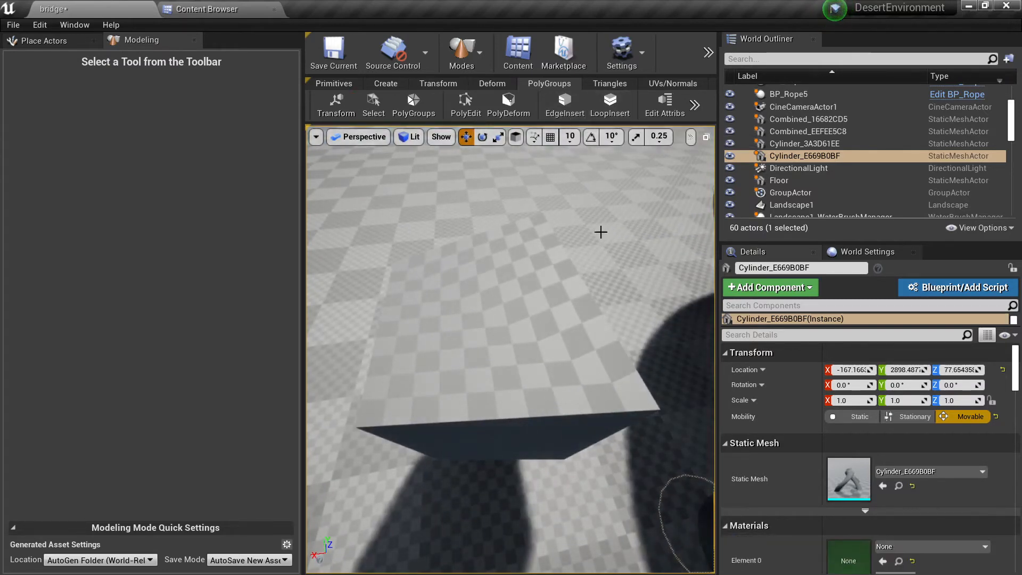
pyautogui.moveTo(600, 230)
pyautogui.mouseDown(button='right')
pyautogui.moveTo(591, 236)
pyautogui.moveTo(595, 223)
pyautogui.mouseUp(button='right')
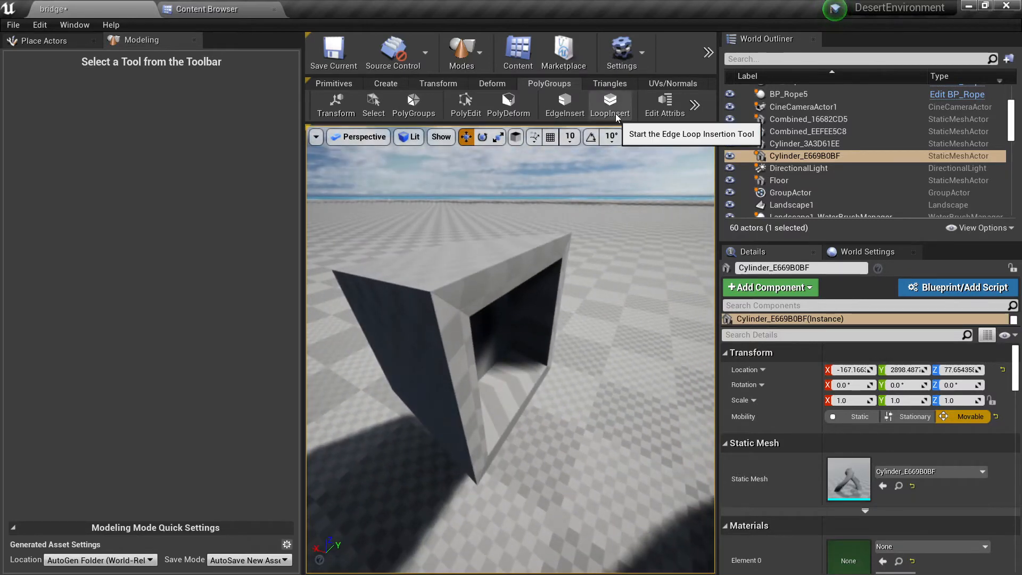
pyautogui.click(610, 106)
pyautogui.moveTo(575, 312)
pyautogui.mouseDown(button='right')
pyautogui.moveTo(574, 298)
pyautogui.moveTo(574, 314)
pyautogui.mouseUp(button='right')
pyautogui.click(575, 313)
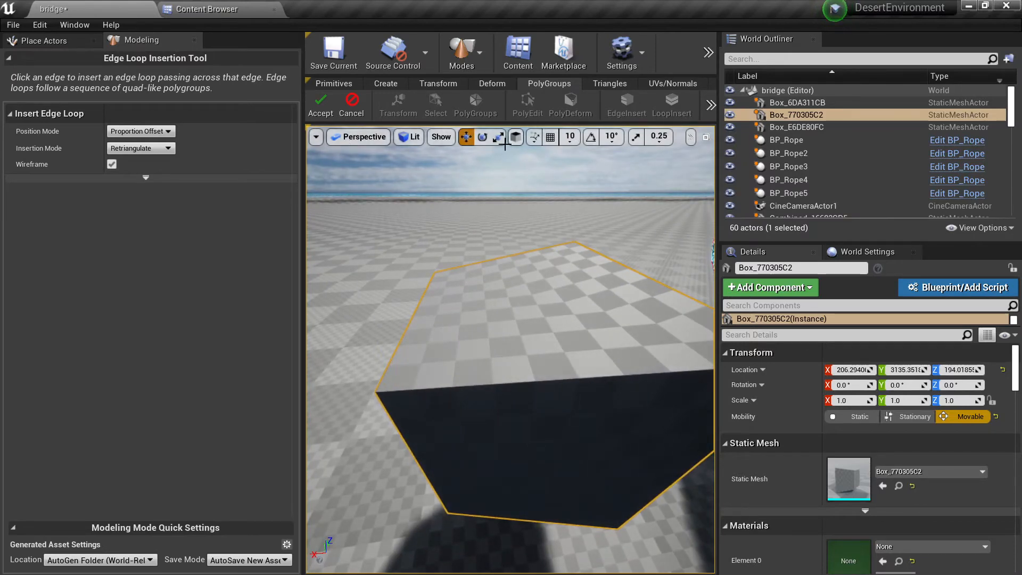
pyautogui.click(327, 111)
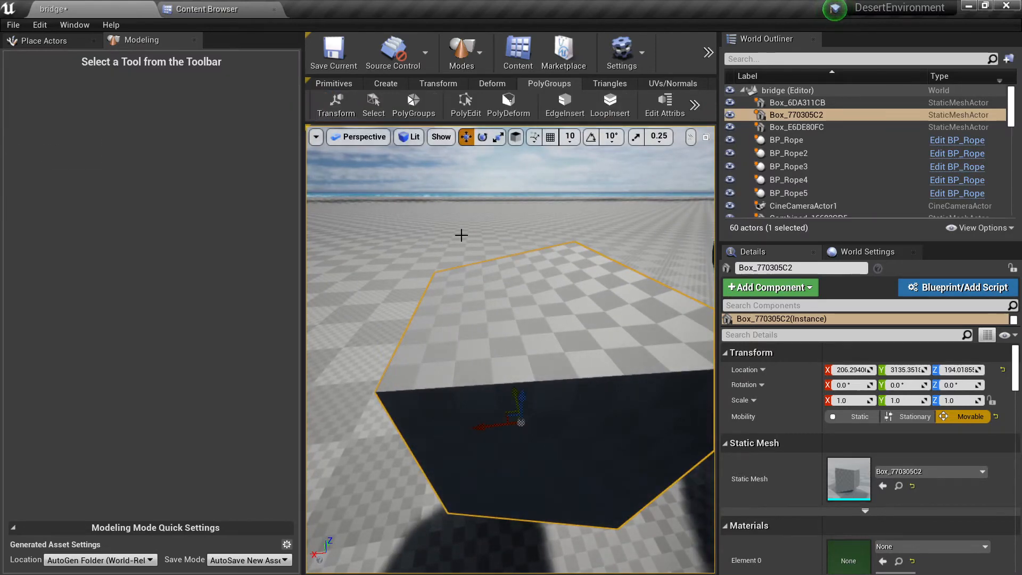
# Step: Inspect the box in wireframe, then insert two proportion-offset edge loops across its top, one close to each of two opposite sides
pyautogui.moveTo(566, 352); pyautogui.dragTo(586, 356, button='right')
pyautogui.hotkey('alt', '3')
pyautogui.hotkey('alt', '1')
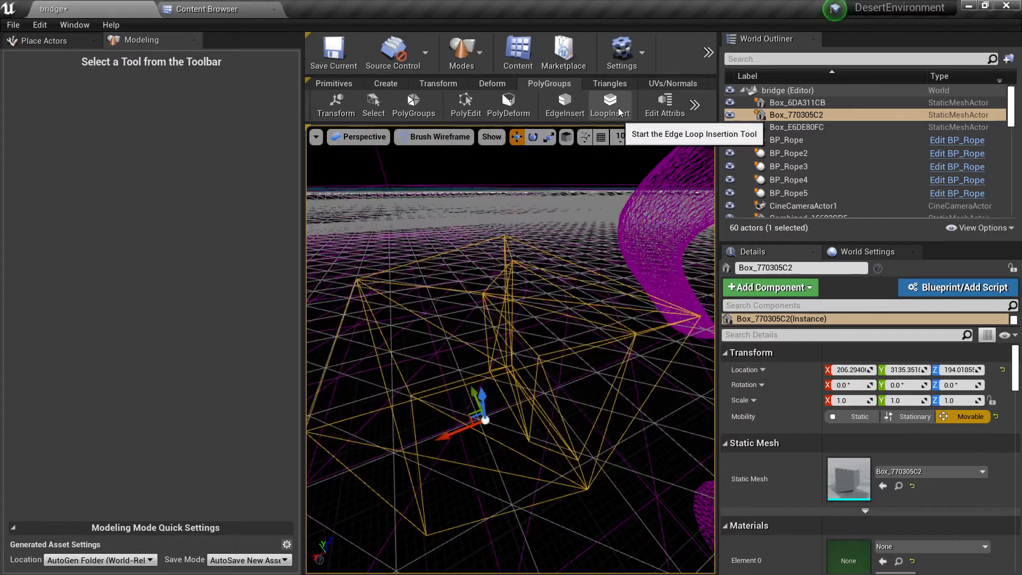
pyautogui.click(620, 112)
pyautogui.hotkey('alt', '4')
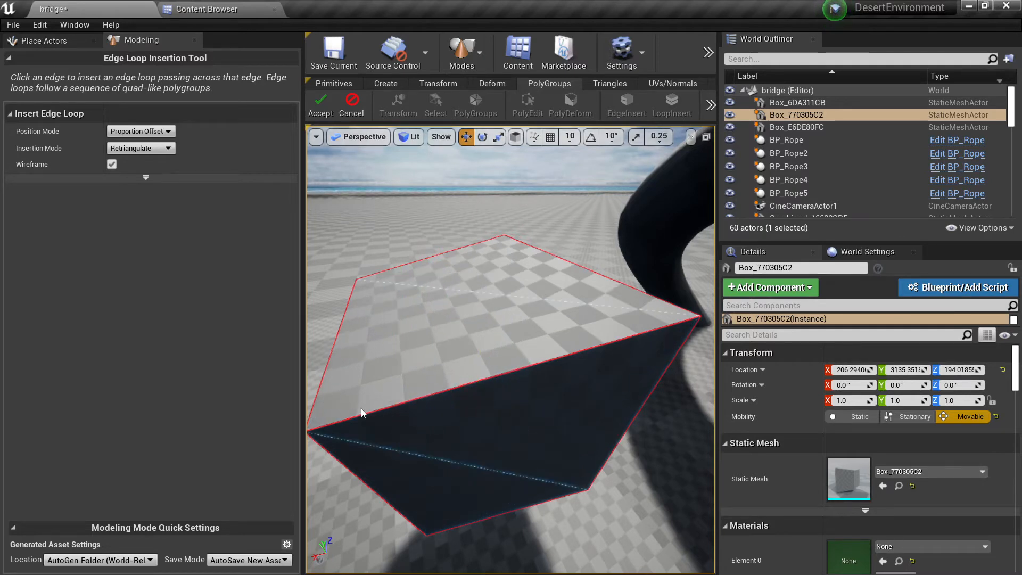
pyautogui.click(327, 424)
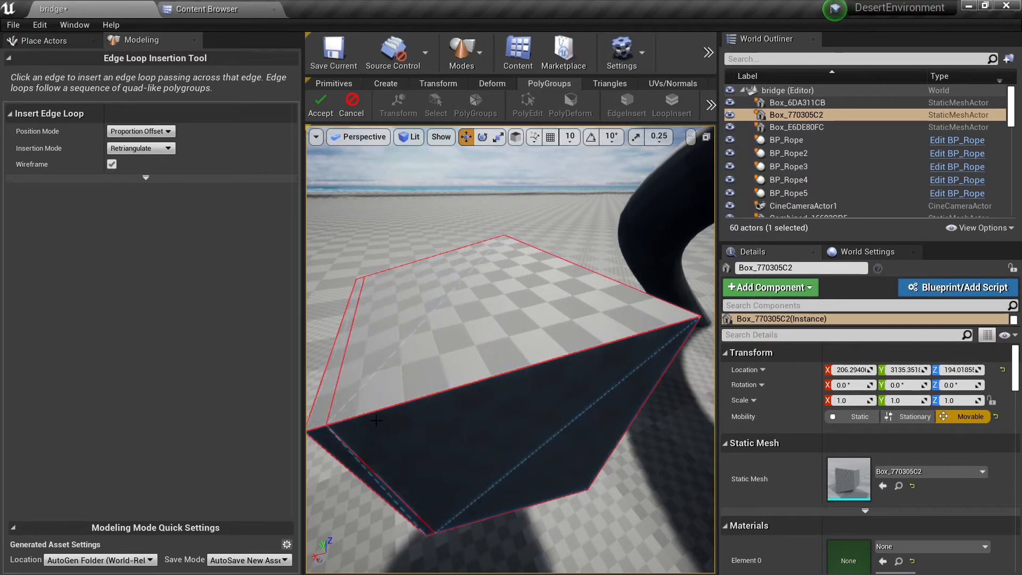
pyautogui.click(681, 324)
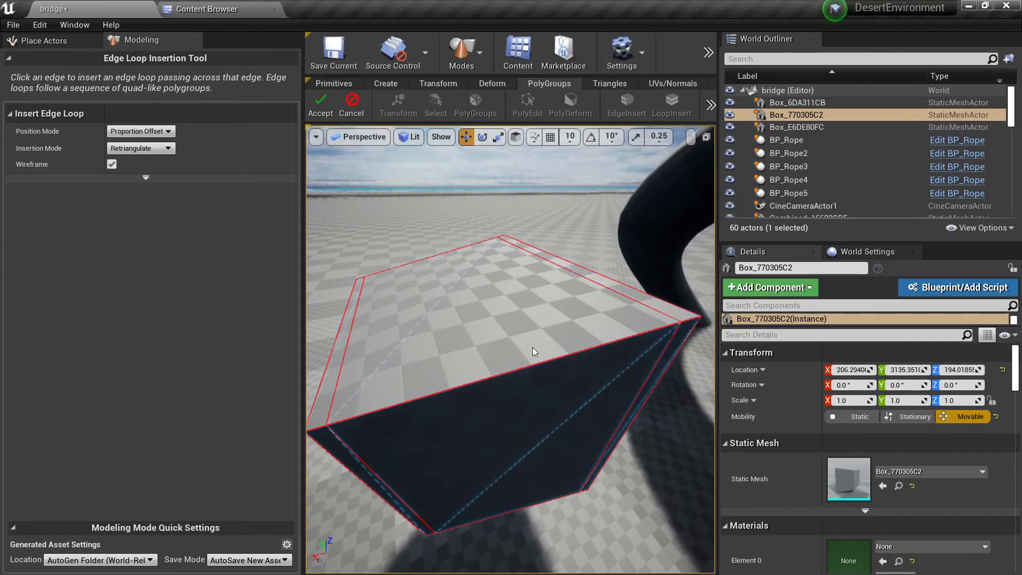
# Step: Review the insertion mode options and accept the edge loops inserted on the box
pyautogui.moveTo(532, 347); pyautogui.dragTo(575, 353, button='right')
pyautogui.click(532, 347)
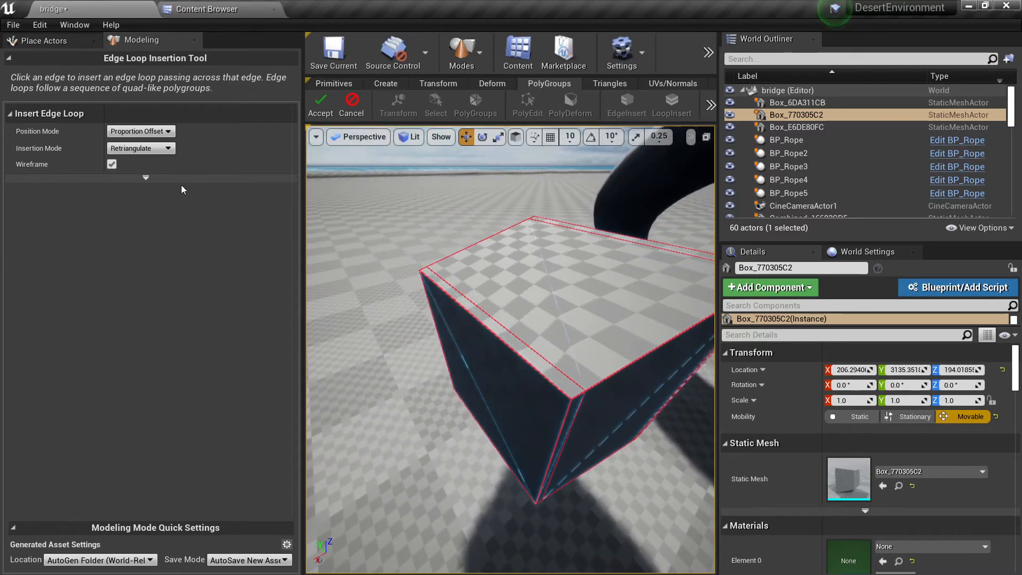
pyautogui.click(164, 148)
pyautogui.click(320, 104)
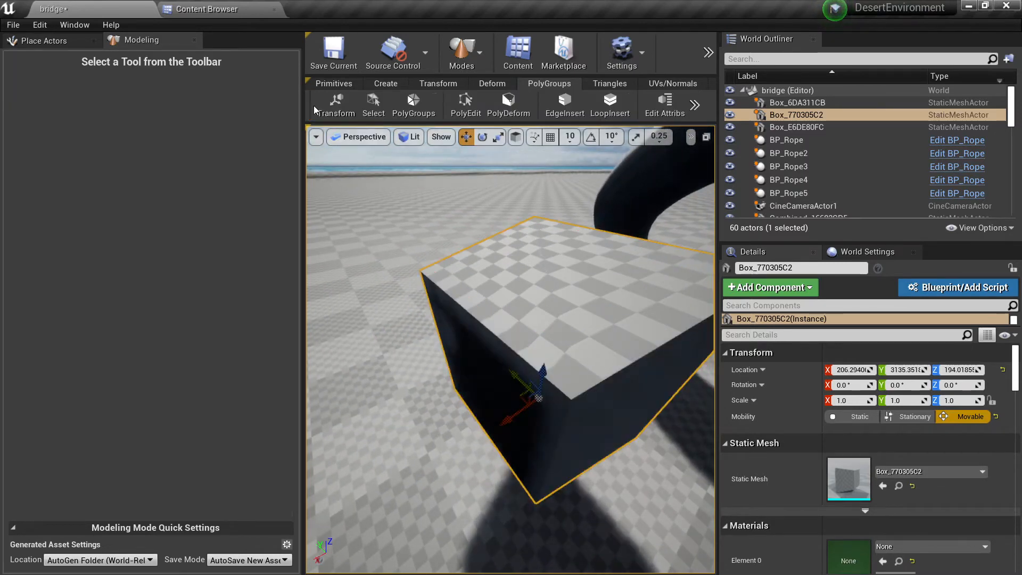
# Step: Start mesh triangle selection on the box and brush-select the narrow edge-loop strip beside one side, across its top and down its face
pyautogui.moveTo(453, 266); pyautogui.dragTo(485, 274, button='right')
pyautogui.moveTo(505, 349)
pyautogui.keyDown('alt'); pyautogui.mouseDown()
pyautogui.moveTo(479, 367)
pyautogui.moveTo(513, 373)
pyautogui.moveTo(508, 364)
pyautogui.mouseUp(); pyautogui.keyUp('alt')
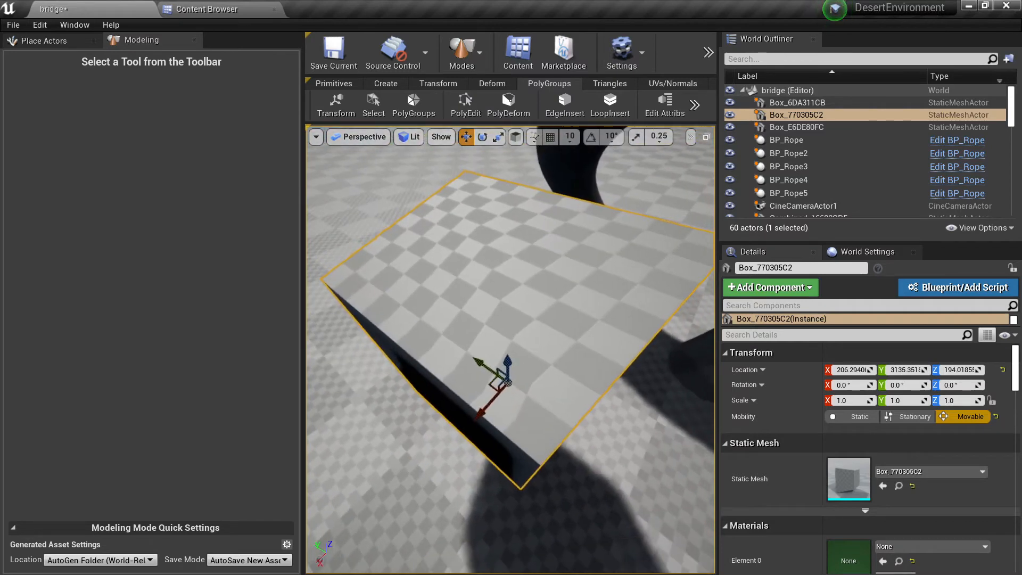
pyautogui.click(380, 116)
pyautogui.moveTo(502, 392); pyautogui.dragTo(520, 407, button='right')
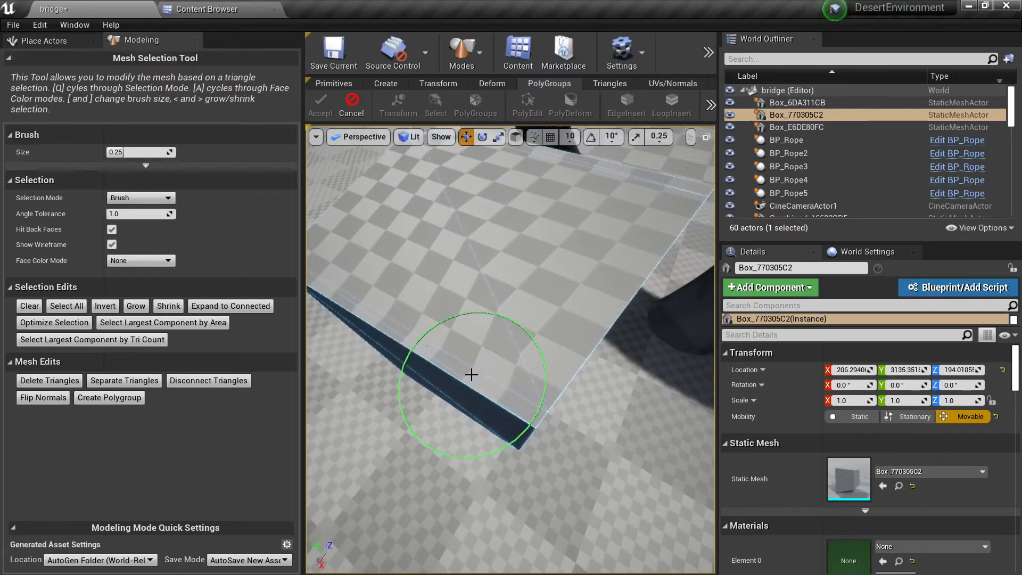
pyautogui.click(471, 375)
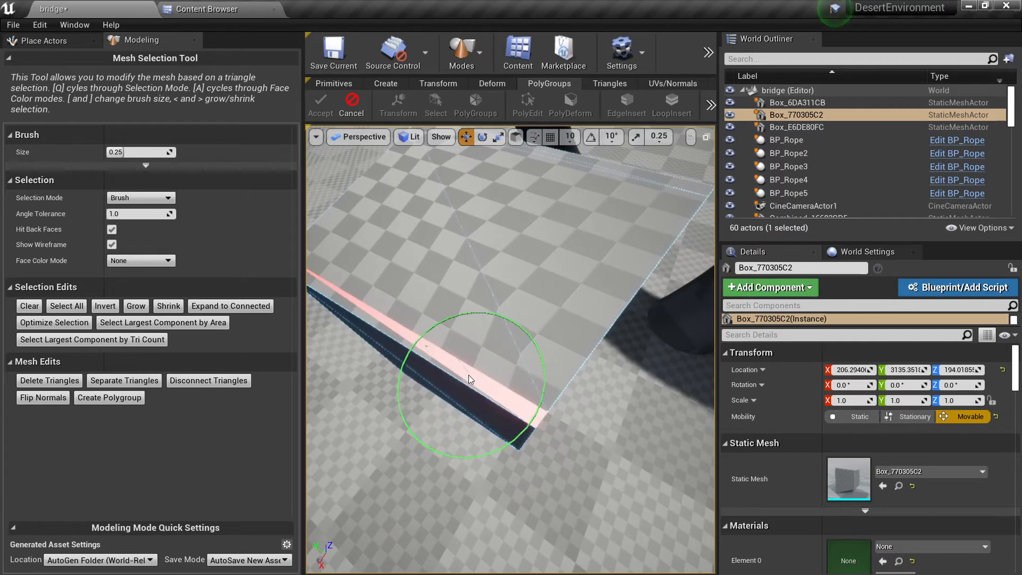
pyautogui.click(374, 323)
pyautogui.moveTo(424, 333)
pyautogui.keyDown('alt'); pyautogui.mouseDown()
pyautogui.moveTo(457, 393)
pyautogui.moveTo(452, 459)
pyautogui.moveTo(469, 513)
pyautogui.mouseUp(); pyautogui.keyUp('alt')
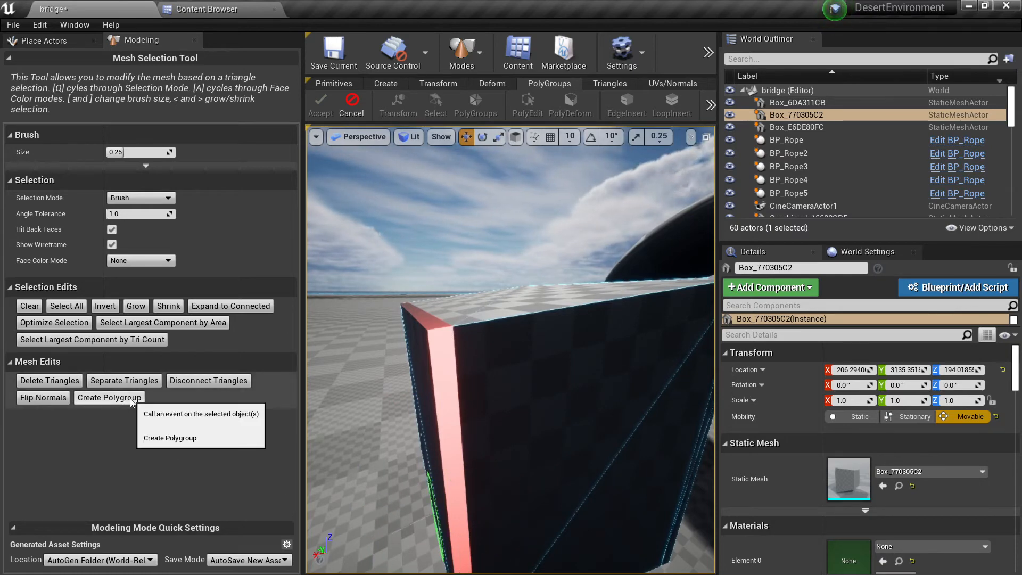
# Step: Brush-select the narrow edge-loop strip of triangles on the box's opposite side, on both the vertical face and the top
pyautogui.press('d')
pyautogui.moveTo(536, 400); pyautogui.dragTo(550, 408, button='right')
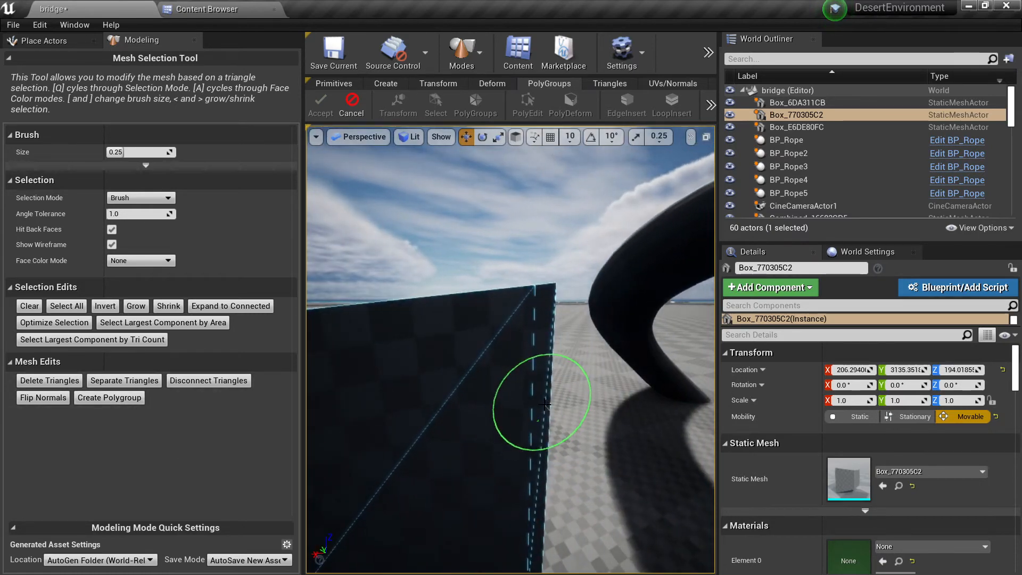
pyautogui.moveTo(545, 404); pyautogui.dragTo(542, 448)
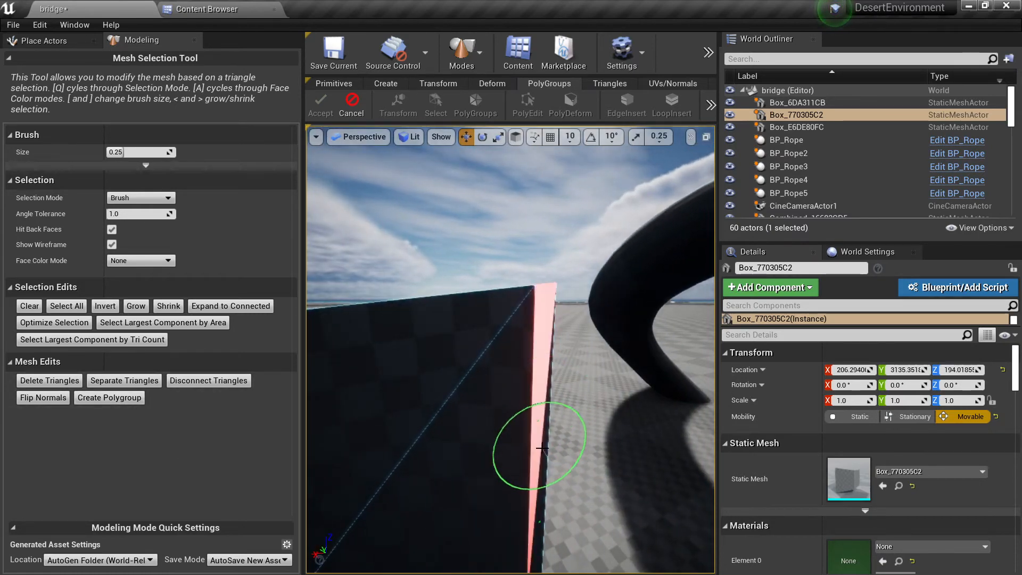
pyautogui.click(543, 475)
pyautogui.press('e')
pyautogui.moveTo(543, 475); pyautogui.dragTo(536, 475, button='right')
pyautogui.moveTo(536, 476); pyautogui.dragTo(561, 502)
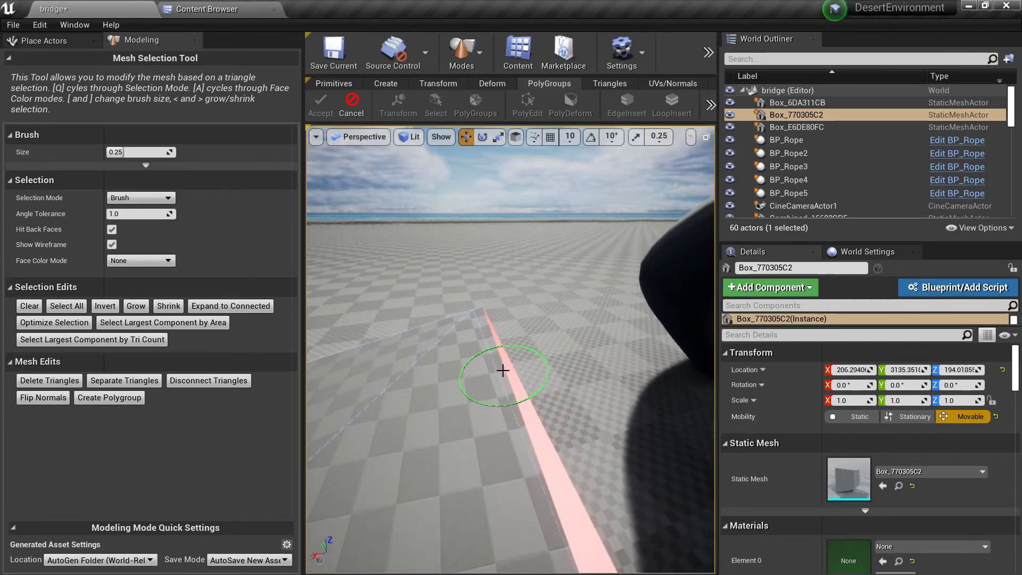
# Step: Turn the selected edge-loop strip into a polygroup and accept the mesh selection edits
pyautogui.press('s')
pyautogui.moveTo(503, 370)
pyautogui.mouseDown(button='right')
pyautogui.moveTo(647, 361)
pyautogui.moveTo(487, 367)
pyautogui.mouseUp(button='right')
pyautogui.press('a')
pyautogui.press('d')
pyautogui.press('w')
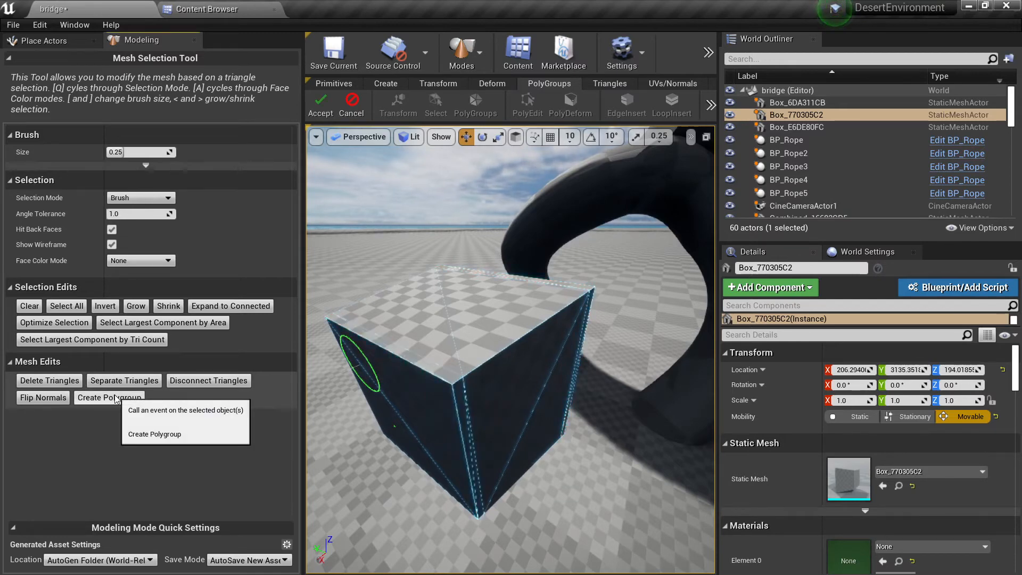
pyautogui.click(321, 111)
# Step: In PolyEdit, select the two narrow strip polygroups, extrude them outward along the selection normal, and accept
pyautogui.click(467, 111)
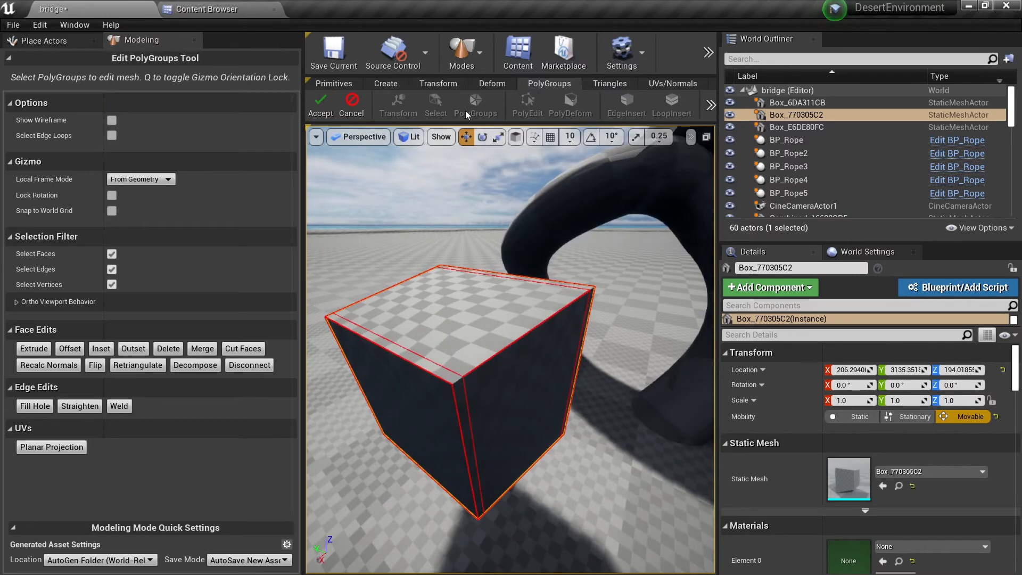
pyautogui.moveTo(478, 381); pyautogui.dragTo(596, 350, button='right')
pyautogui.click(489, 370)
pyautogui.keyDown('shift'); pyautogui.click(573, 348); pyautogui.keyUp('shift')
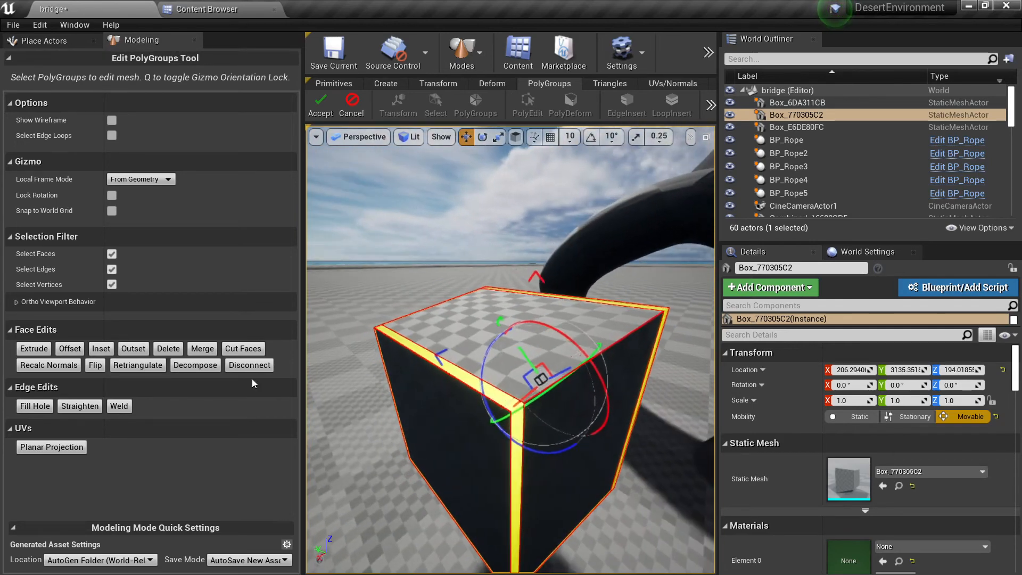
pyautogui.click(34, 348)
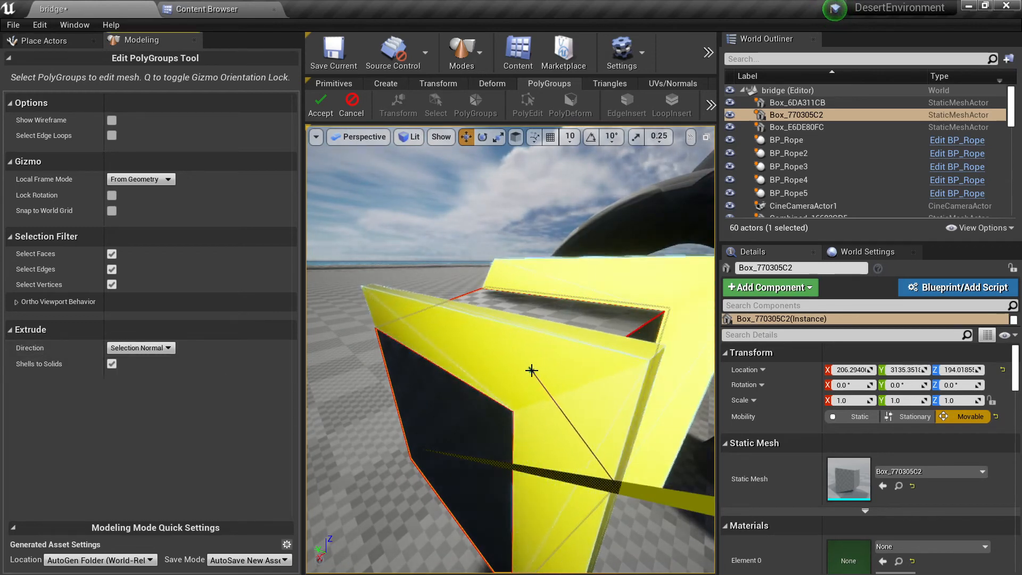
pyautogui.click(521, 381)
pyautogui.moveTo(521, 381); pyautogui.dragTo(530, 381, button='right')
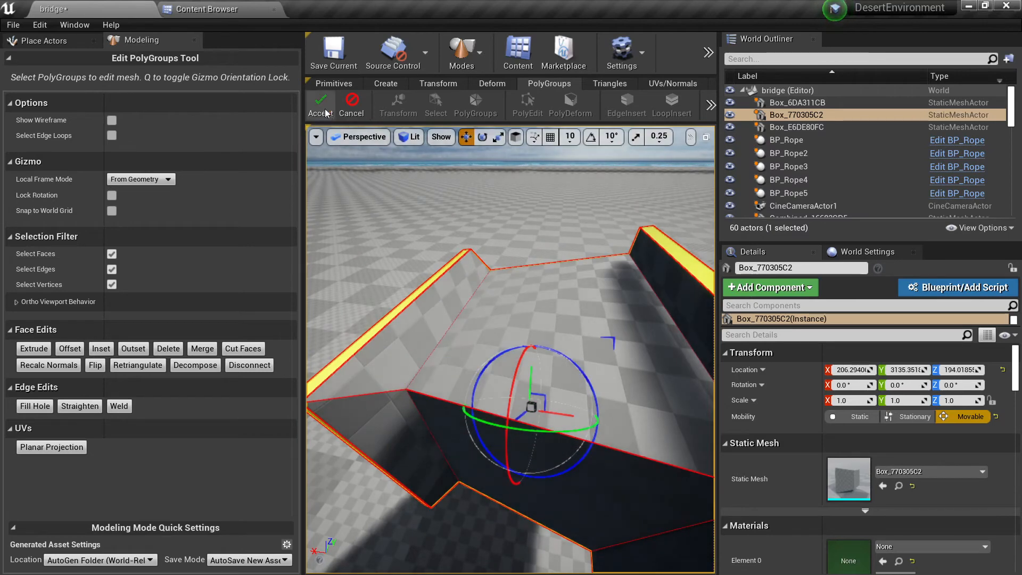
pyautogui.click(320, 106)
# Step: Insert plane-cut group edges from the top face's corner to the raised wall and up that wall, and accept
pyautogui.moveTo(540, 329); pyautogui.dragTo(538, 328, button='right')
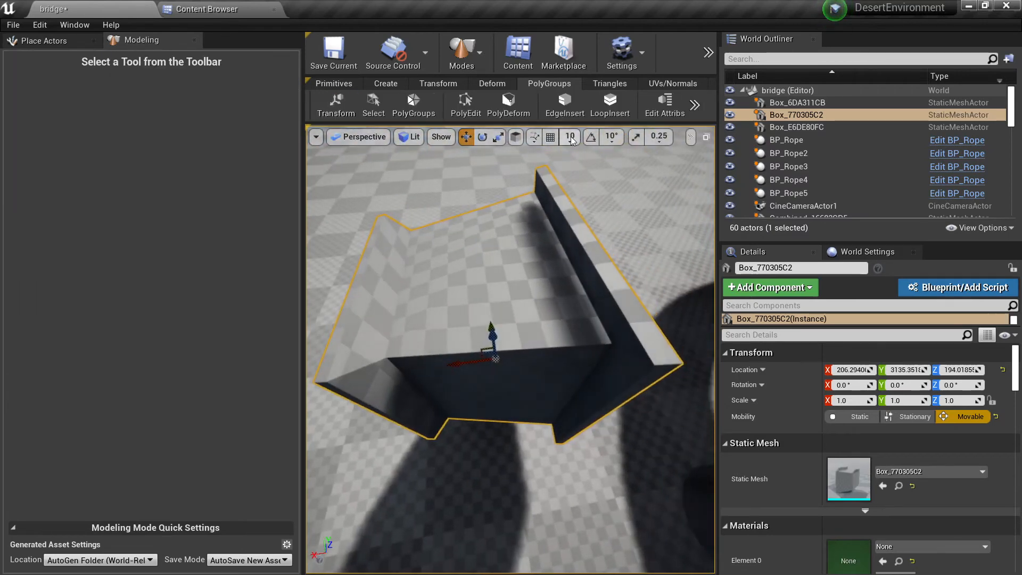
pyautogui.click(565, 104)
pyautogui.moveTo(440, 382); pyautogui.dragTo(441, 383, button='right')
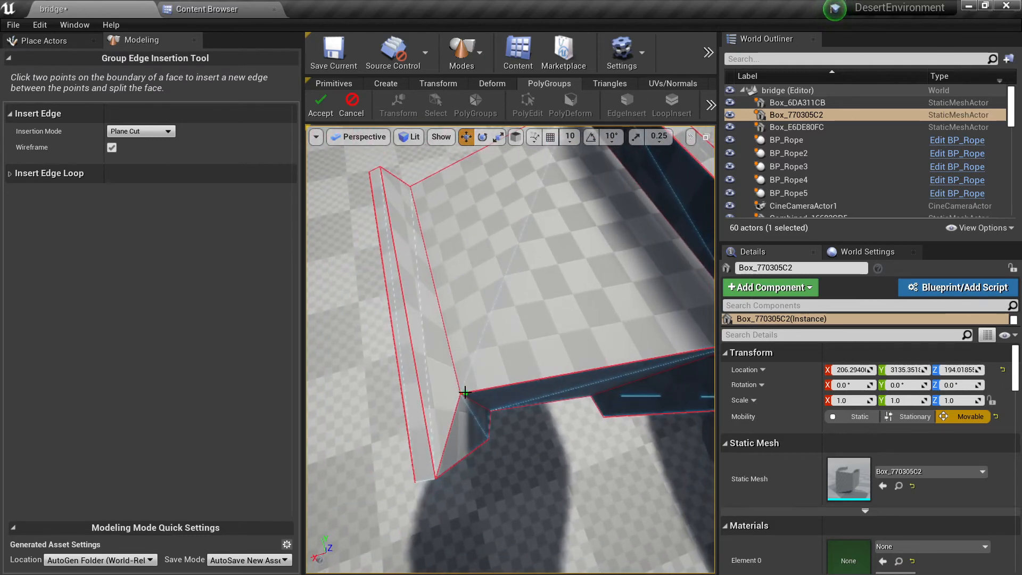
pyautogui.moveTo(554, 302); pyautogui.dragTo(558, 297, button='right')
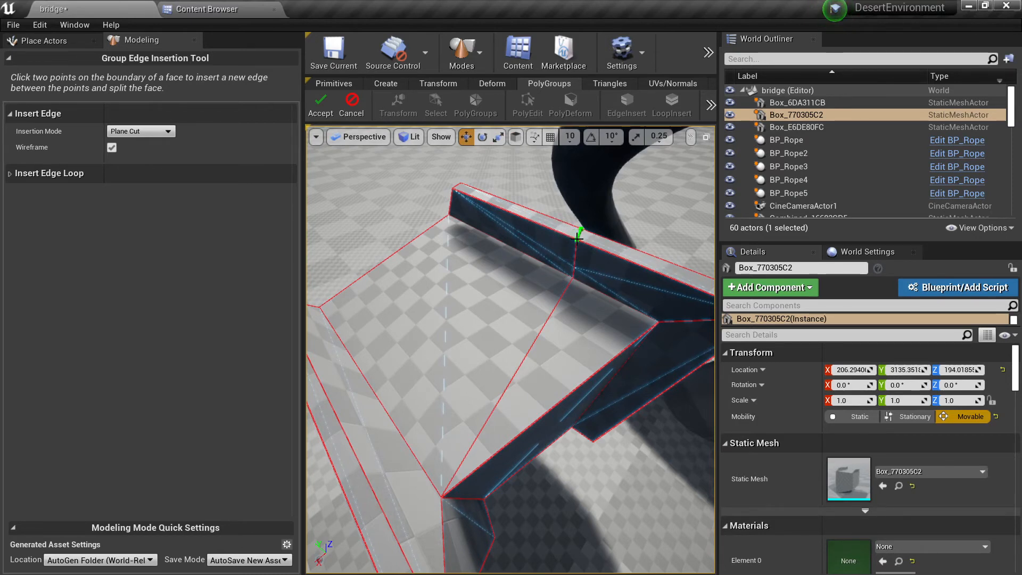
pyautogui.moveTo(568, 284); pyautogui.dragTo(371, 145, button='right')
pyautogui.click(326, 108)
# Step: Regenerate the box's polygroups using the Face Normal Deviation conversion mode and accept
pyautogui.moveTo(479, 245); pyautogui.dragTo(498, 239, button='right')
pyautogui.click(419, 118)
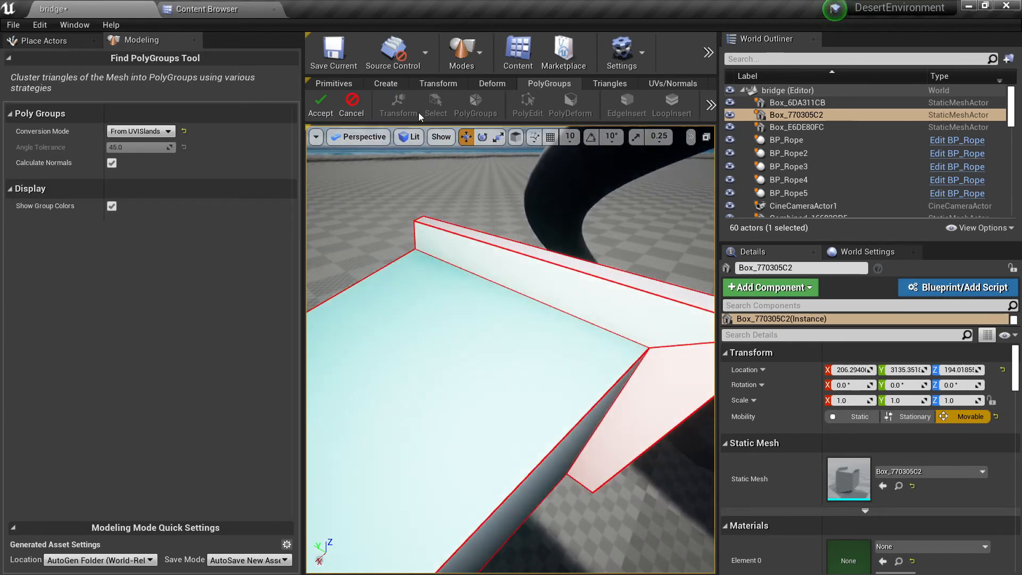
pyautogui.moveTo(431, 223); pyautogui.dragTo(402, 186, button='right')
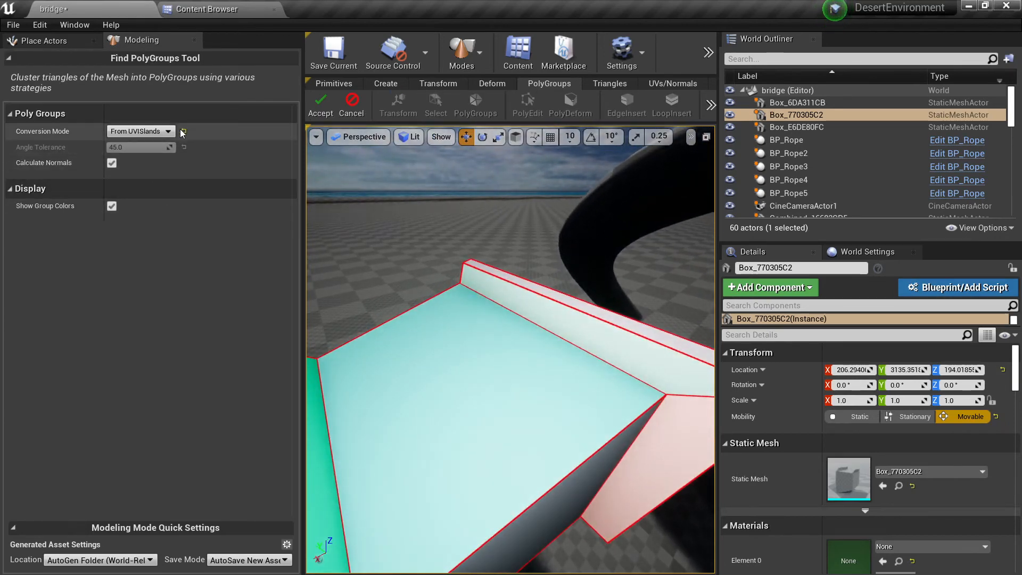
pyautogui.click(148, 142)
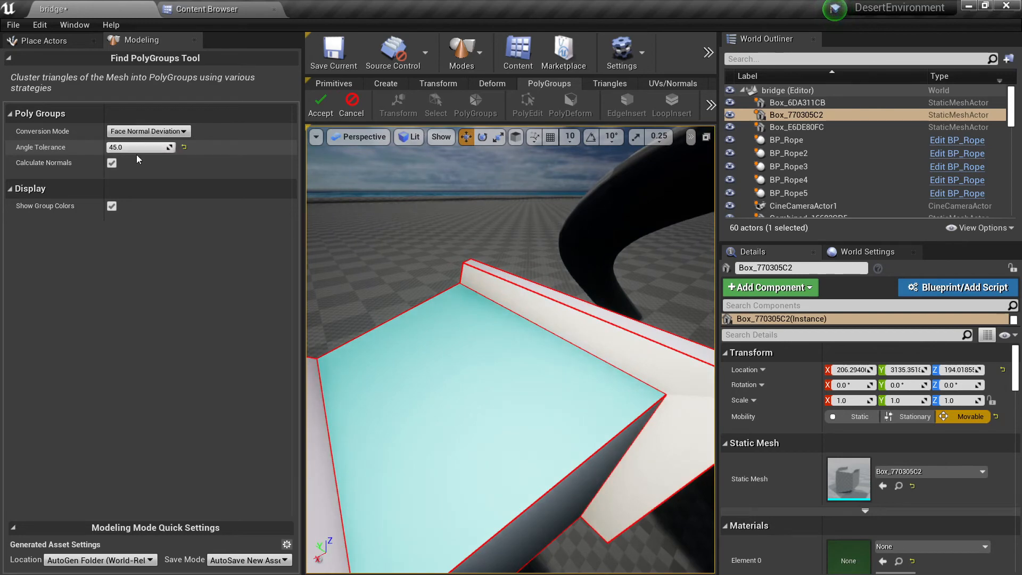
pyautogui.click(324, 104)
# Step: In PolyEdit, select the recessed end face inside the raised frame and inset it
pyautogui.moveTo(484, 308)
pyautogui.mouseDown(button='right')
pyautogui.moveTo(476, 292)
pyautogui.moveTo(485, 308)
pyautogui.mouseUp(button='right')
pyautogui.scroll(-5, 485, 308)
pyautogui.click(465, 102)
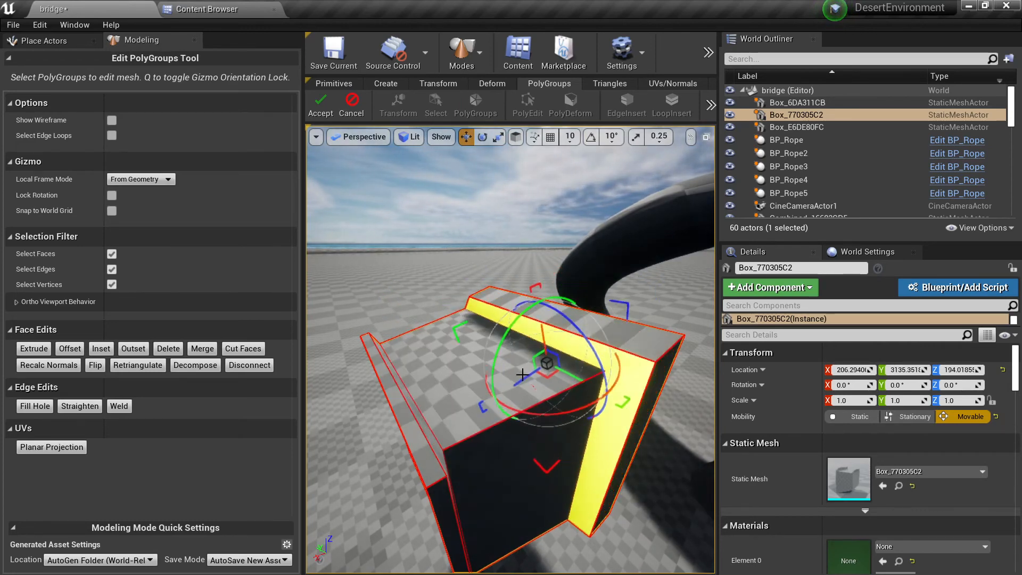
pyautogui.moveTo(539, 365); pyautogui.dragTo(598, 451, button='right')
pyautogui.click(518, 420)
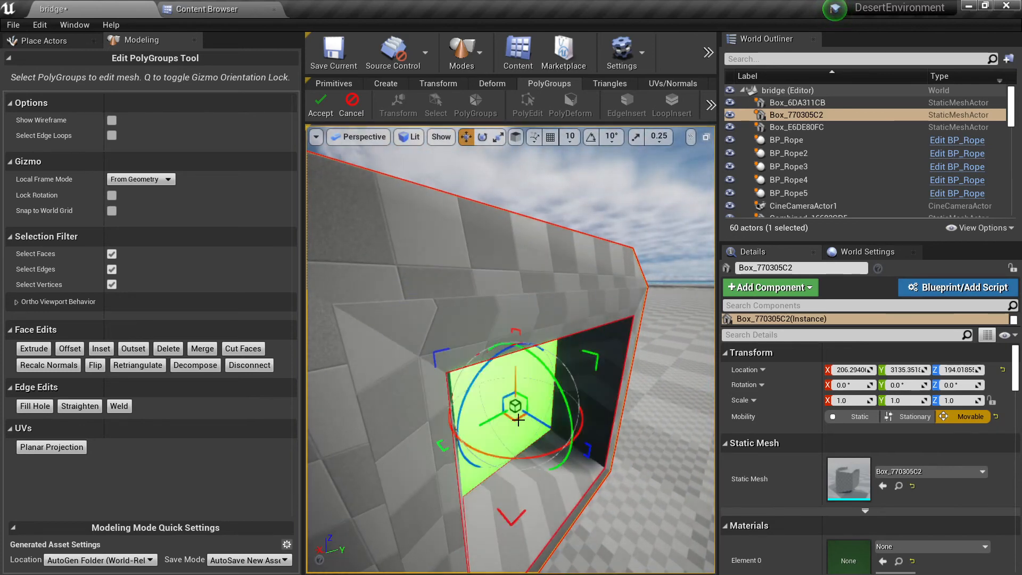
pyautogui.click(102, 349)
pyautogui.click(521, 382)
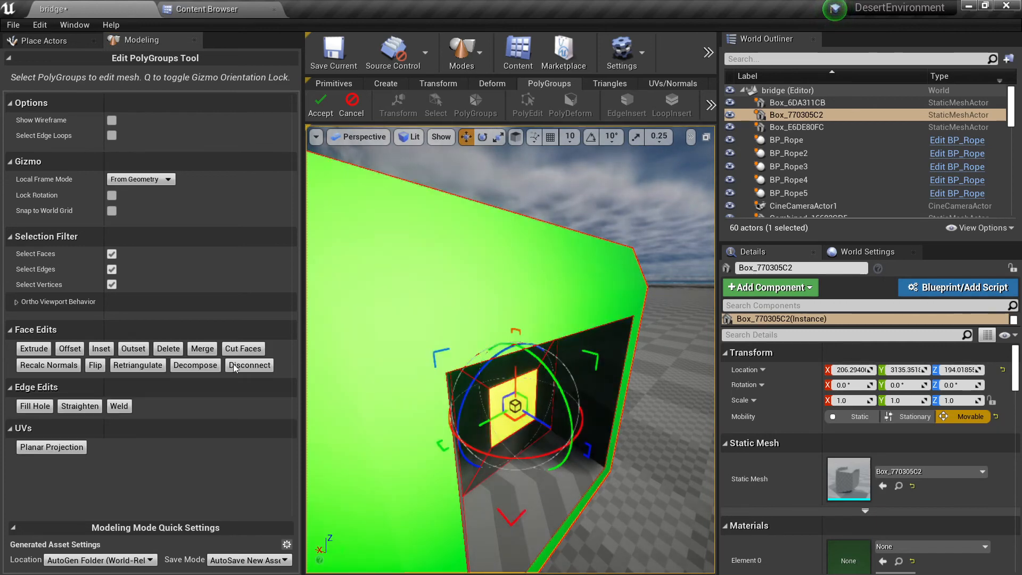
# Step: Extrude the inset face outward past the surrounding frame and accept the polygroup edits
pyautogui.click(40, 349)
pyautogui.click(709, 457)
pyautogui.keyDown('alt'); pyautogui.moveTo(665, 447); pyautogui.dragTo(341, 400); pyautogui.keyUp('alt')
pyautogui.moveTo(569, 400); pyautogui.dragTo(533, 475)
pyautogui.moveTo(534, 474); pyautogui.dragTo(558, 439, button='right')
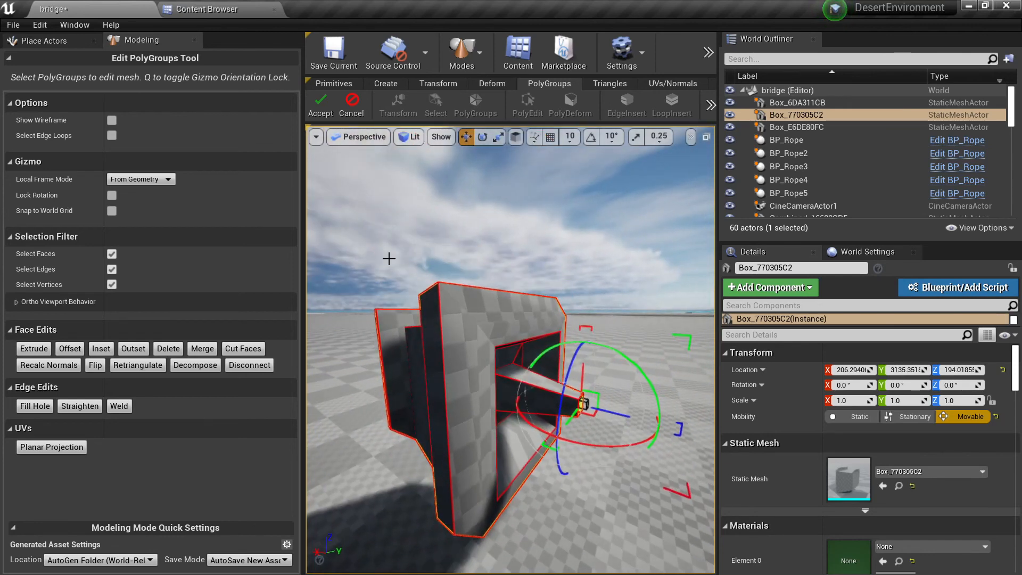
pyautogui.click(321, 106)
# Step: Widen the viewport and examine the finished box from several sides in wireframe and lit views
pyautogui.moveTo(397, 213); pyautogui.dragTo(326, 214, button='right')
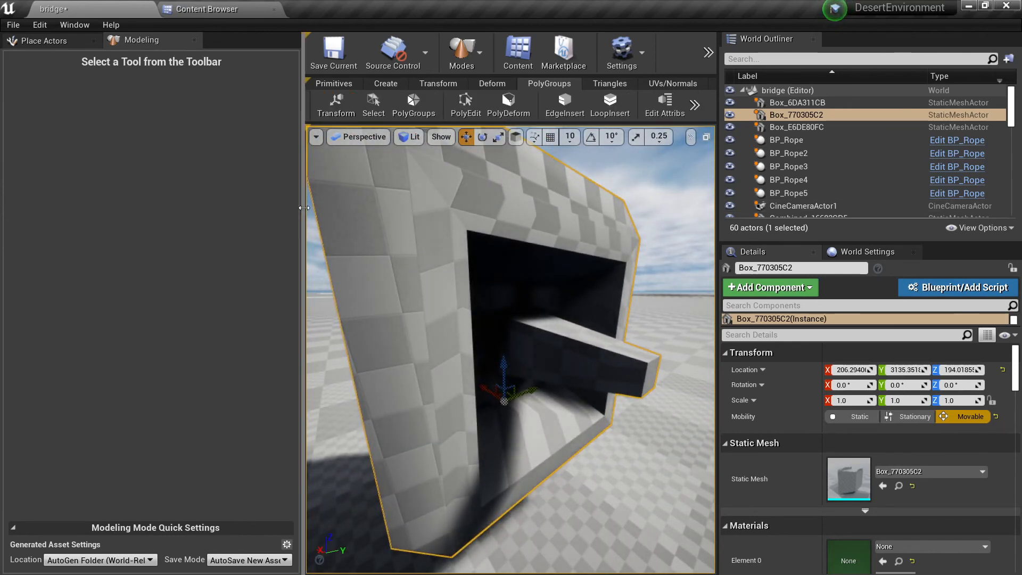
pyautogui.moveTo(303, 207); pyautogui.dragTo(158, 230)
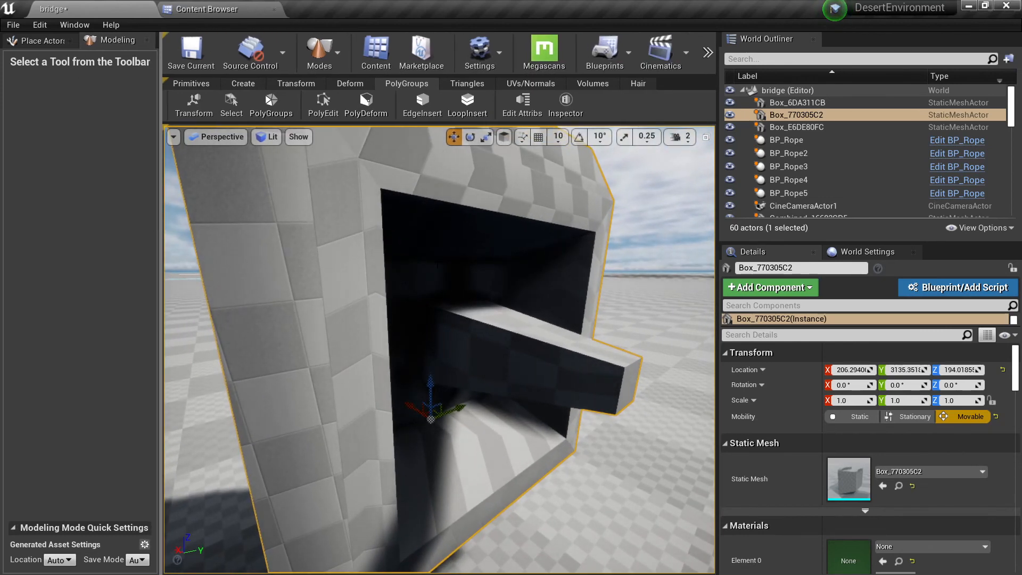
pyautogui.moveTo(404, 298); pyautogui.dragTo(399, 319, button='right')
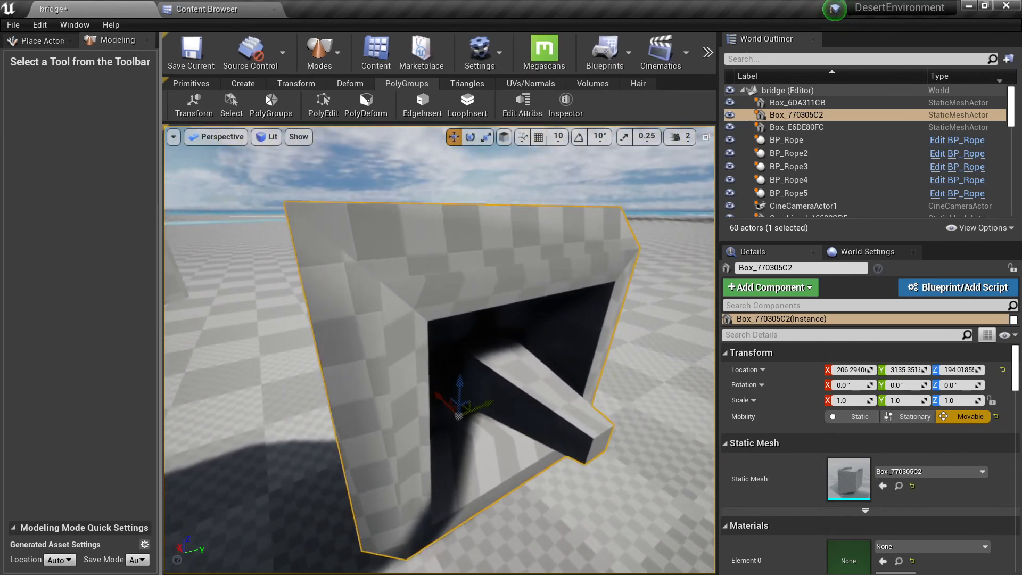
pyautogui.moveTo(439, 260)
pyautogui.mouseDown(button='right')
pyautogui.moveTo(506, 282)
pyautogui.moveTo(439, 262)
pyautogui.moveTo(469, 298)
pyautogui.moveTo(463, 266)
pyautogui.moveTo(447, 271)
pyautogui.moveTo(460, 261)
pyautogui.moveTo(325, 267)
pyautogui.moveTo(333, 270)
pyautogui.moveTo(330, 252)
pyautogui.moveTo(348, 253)
pyautogui.mouseUp(button='right')
pyautogui.hotkey('alt', '2')
pyautogui.hotkey('alt', '4')
pyautogui.press('a')
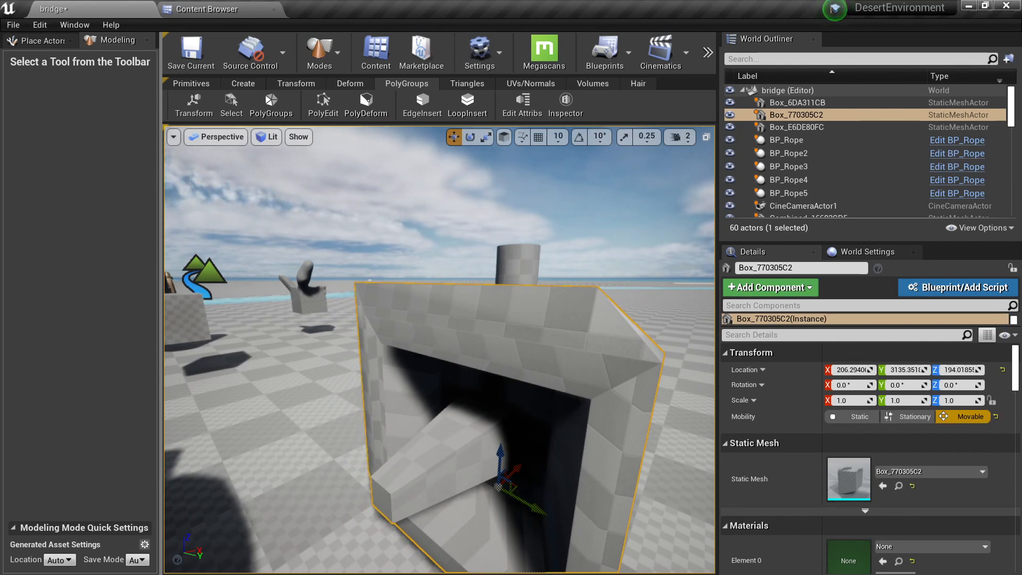
pyautogui.moveTo(439, 349)
pyautogui.mouseDown(button='right')
pyautogui.moveTo(433, 369)
pyautogui.moveTo(442, 369)
pyautogui.moveTo(432, 364)
pyautogui.mouseUp(button='right')
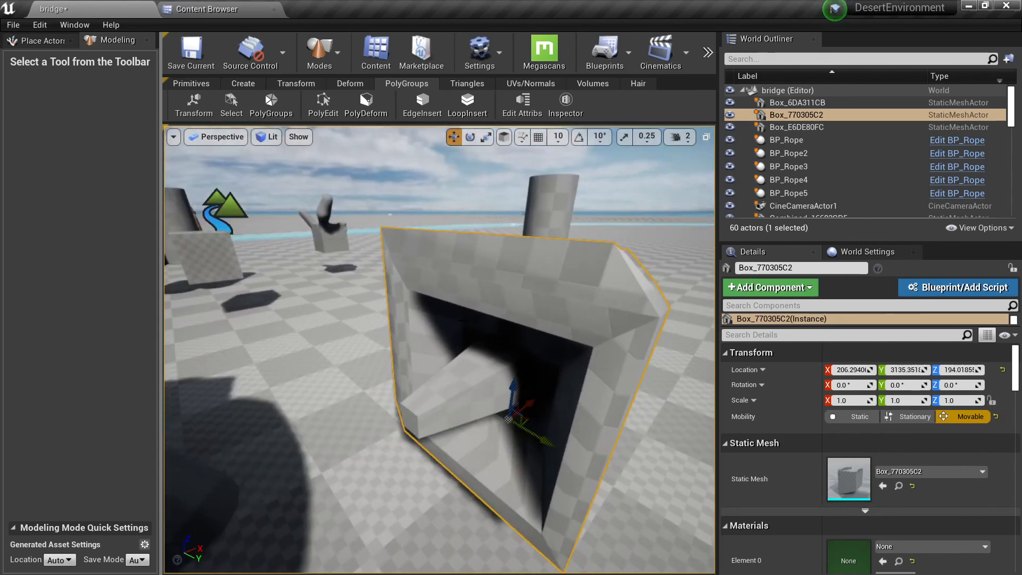